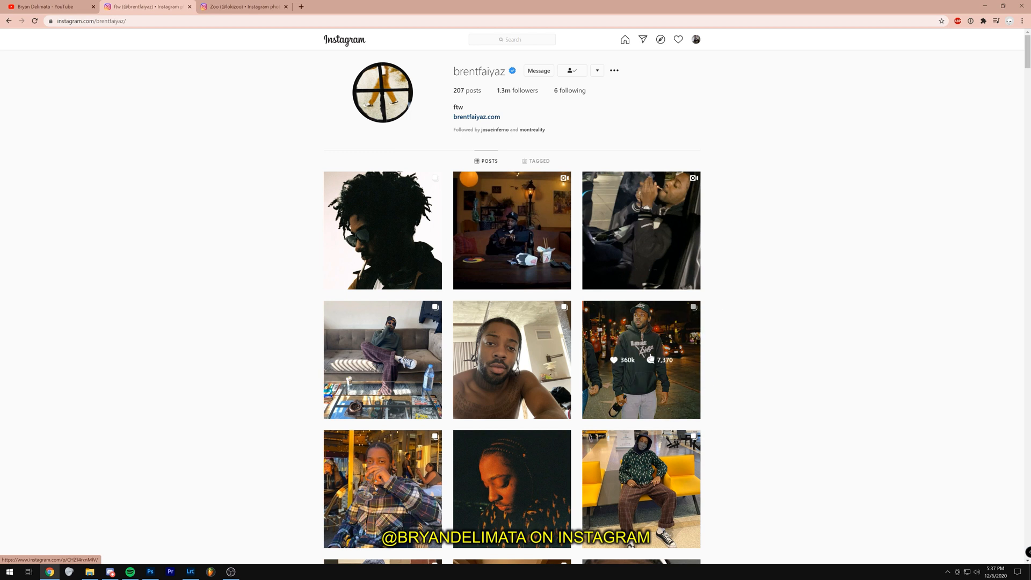
View both photos in the brentfaiyaz post of the black hoodie on a night street, and close the post.
click(638, 355)
click(538, 299)
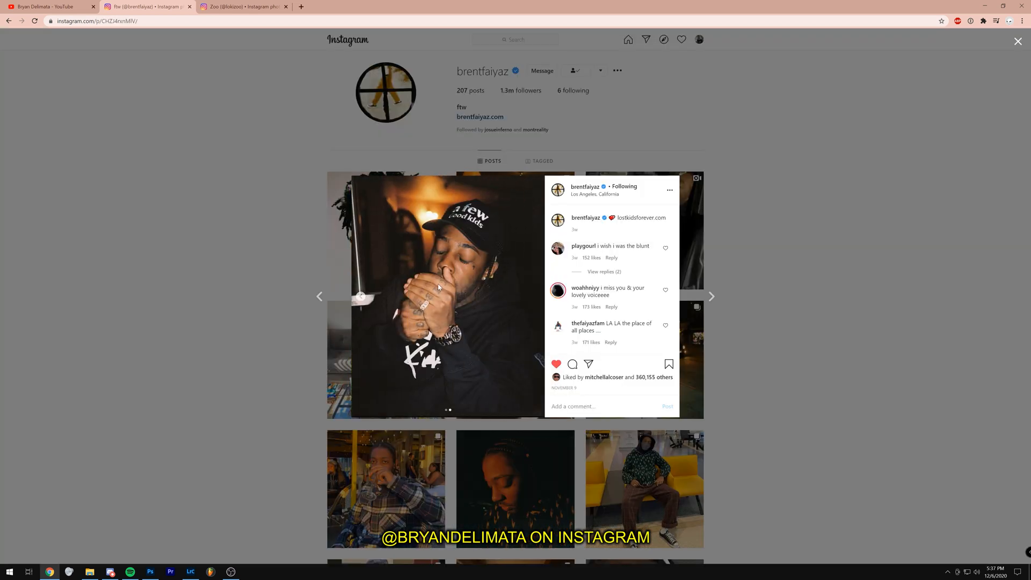
click(361, 296)
click(247, 241)
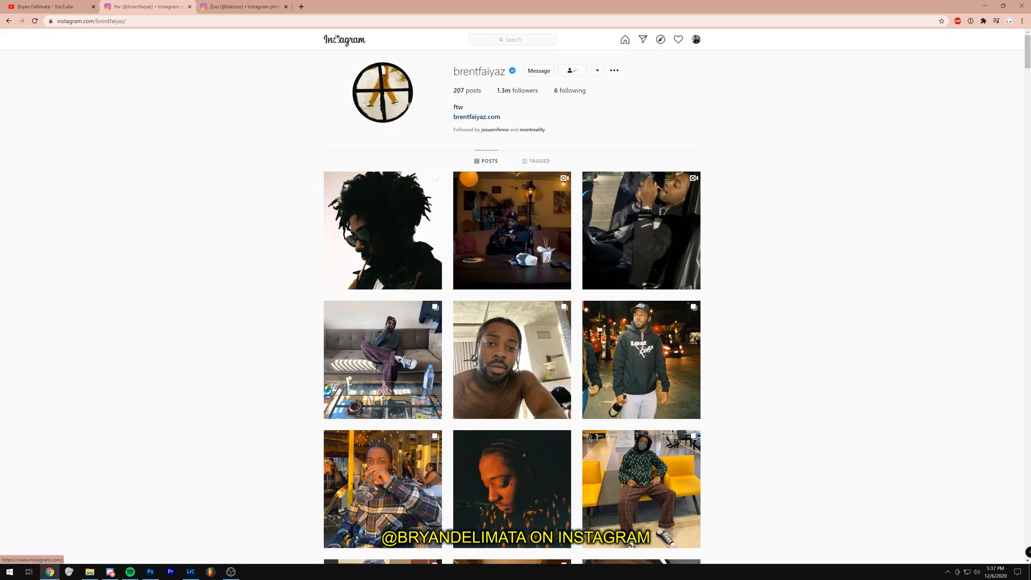
Browse the photo grid of the photographer's Instagram profile for reference images with a film-like look.
click(269, 14)
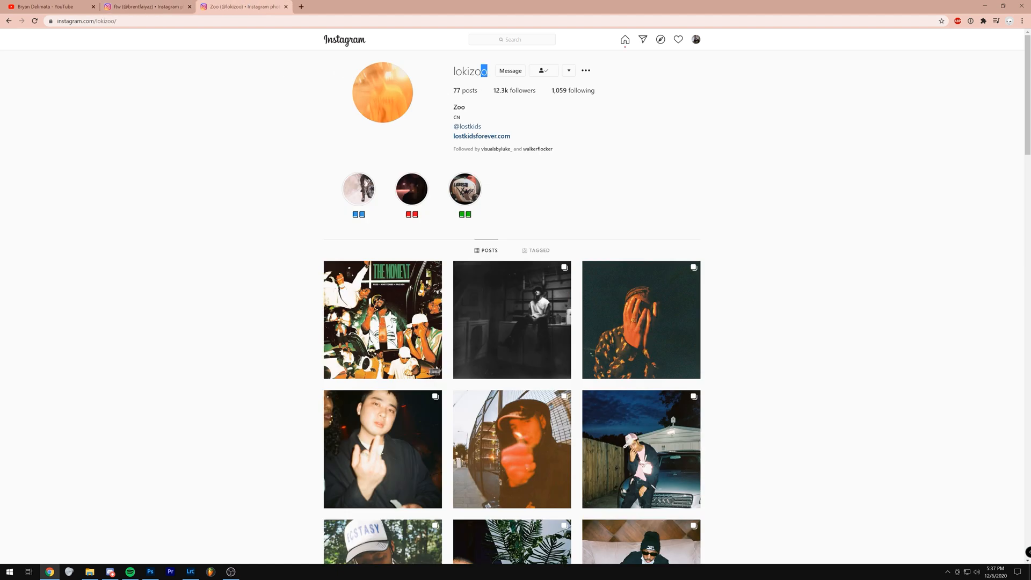
scroll(591, 330, down, 5)
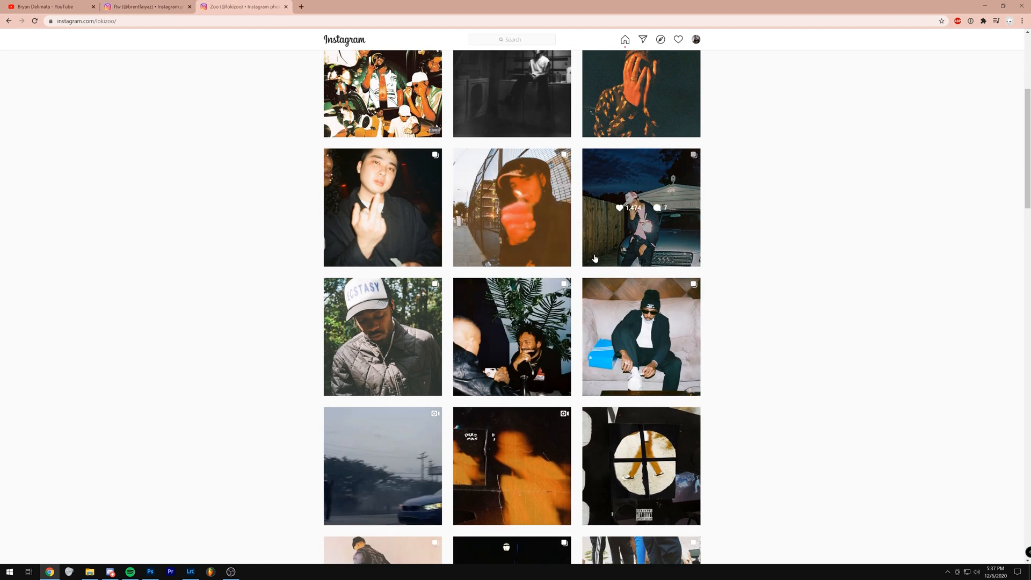
scroll(648, 332, down, 7)
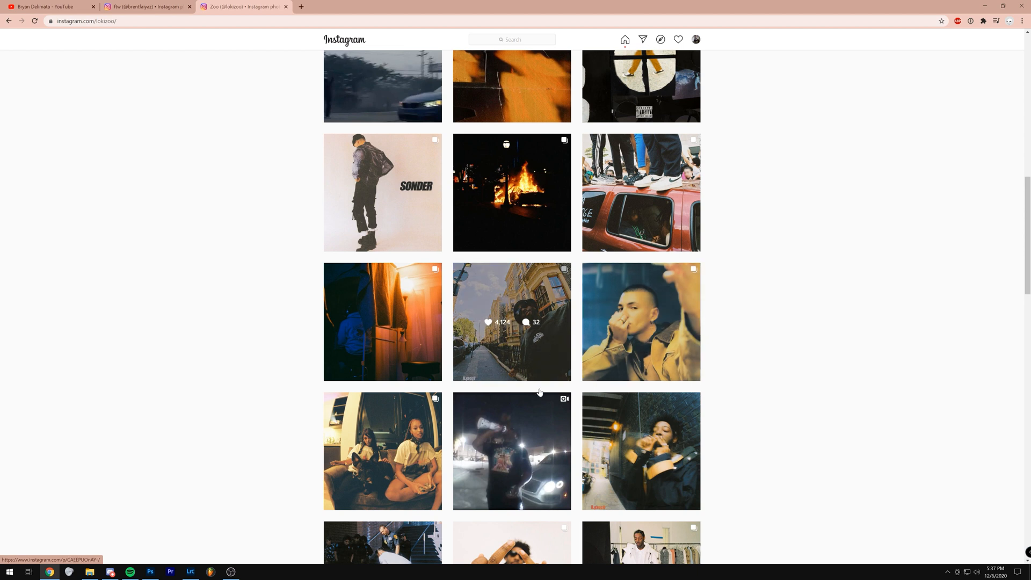
scroll(531, 423, down, 4)
scroll(531, 423, up, 16)
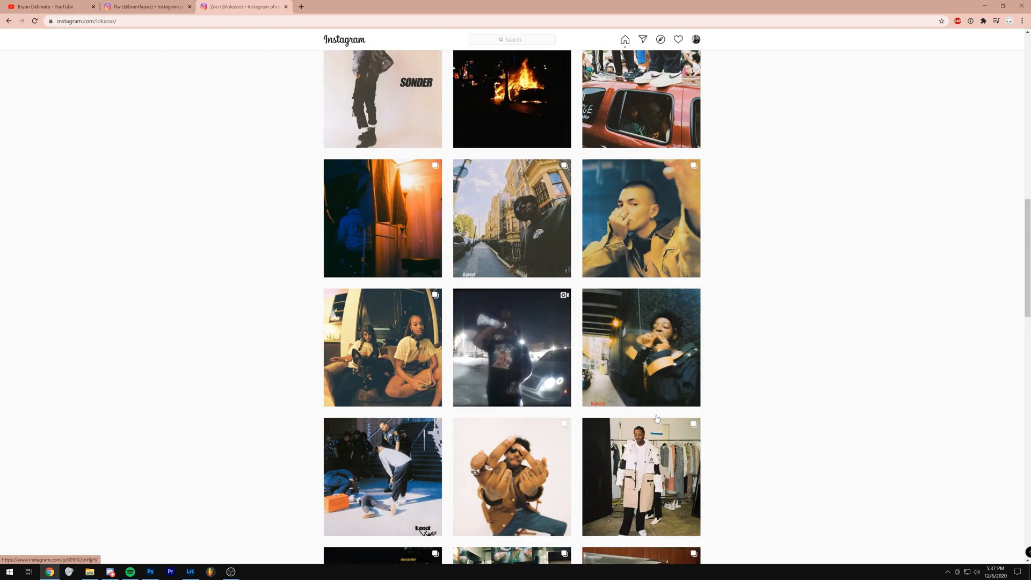
Return to the brentfaiyaz profile, look over its recent posts, and switch to Lightroom Classic.
click(151, 6)
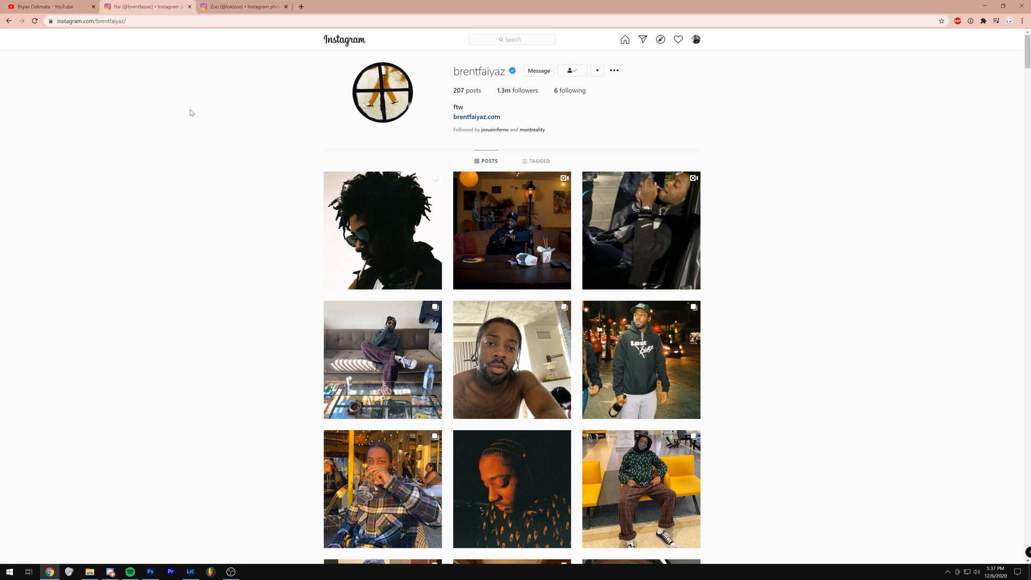
scroll(278, 157, down, 2)
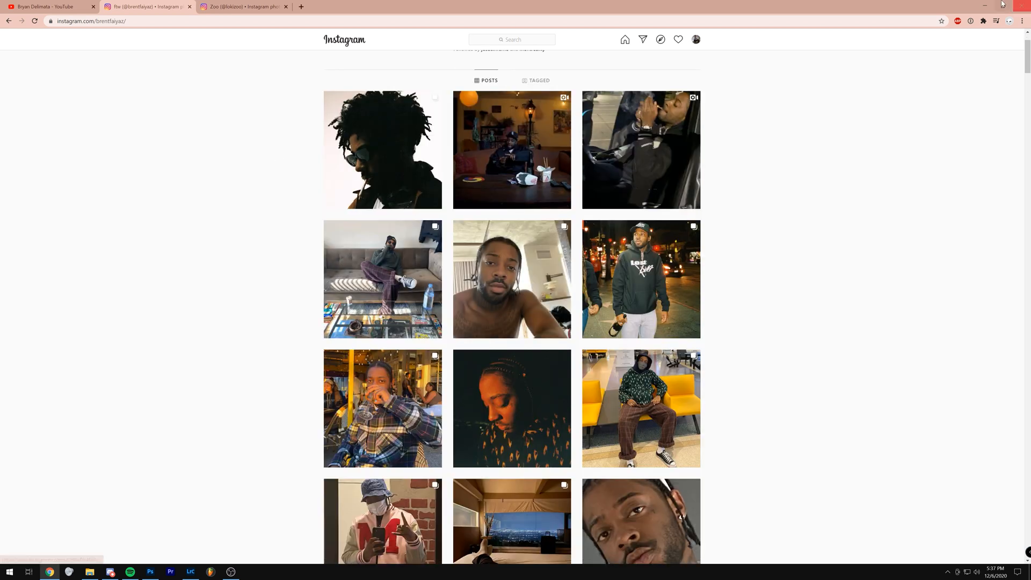
click(986, 6)
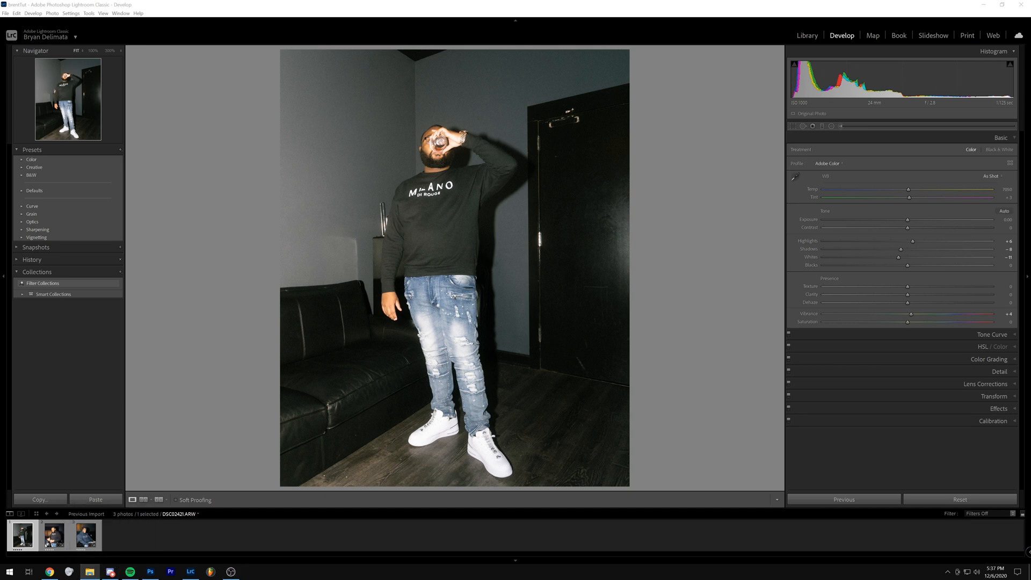
In File Explorer, enlarge the window, go from Scotch Tape to the Yellow Tape folder, and open the Yellow8 image.
click(89, 572)
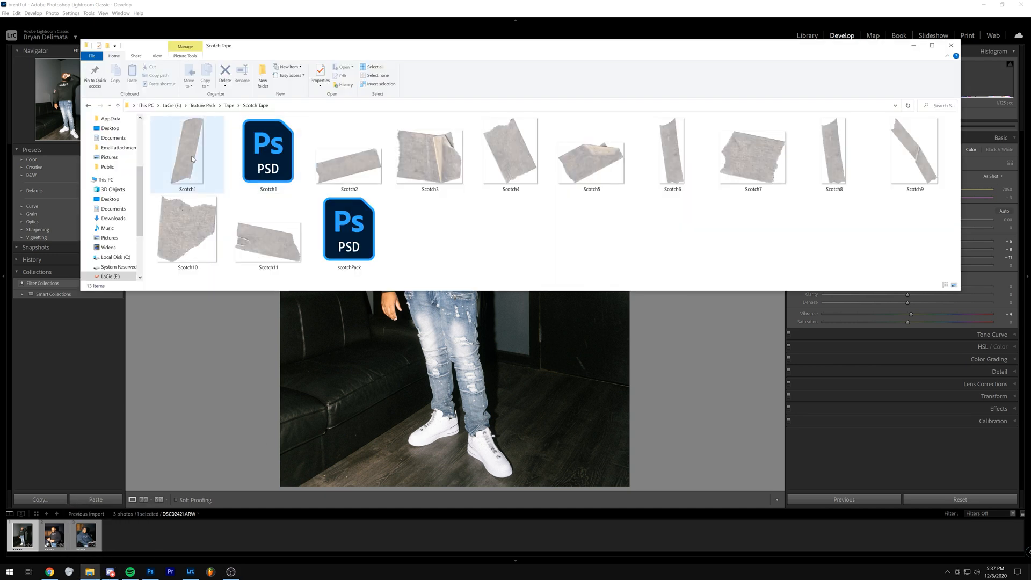
drag(585, 291, 602, 454)
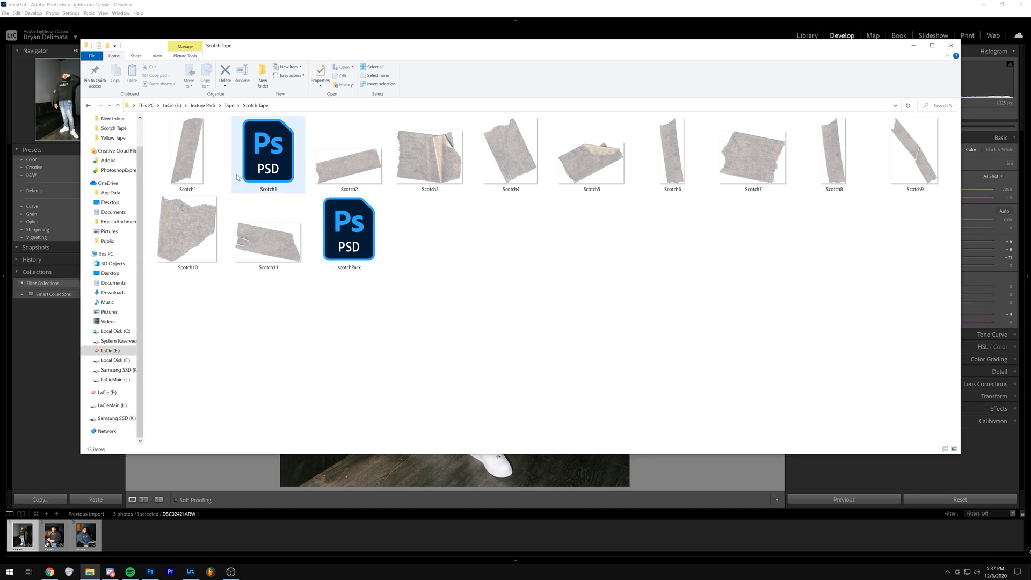
click(231, 107)
double_click(181, 152)
double_click(483, 138)
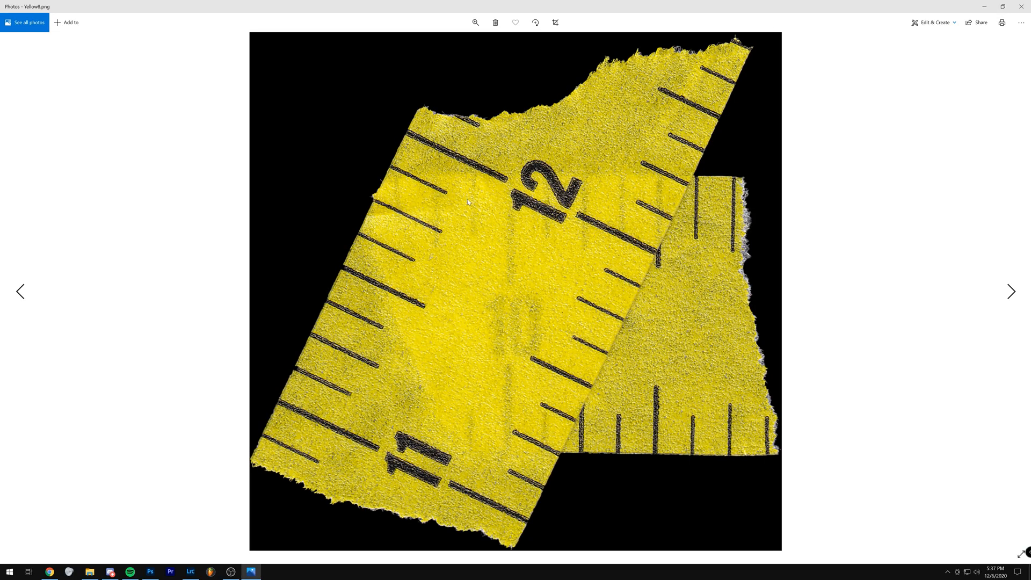
Examine the torn edges and surface texture of the Yellow8 tape image up close, and return to the Tape folder.
click(476, 22)
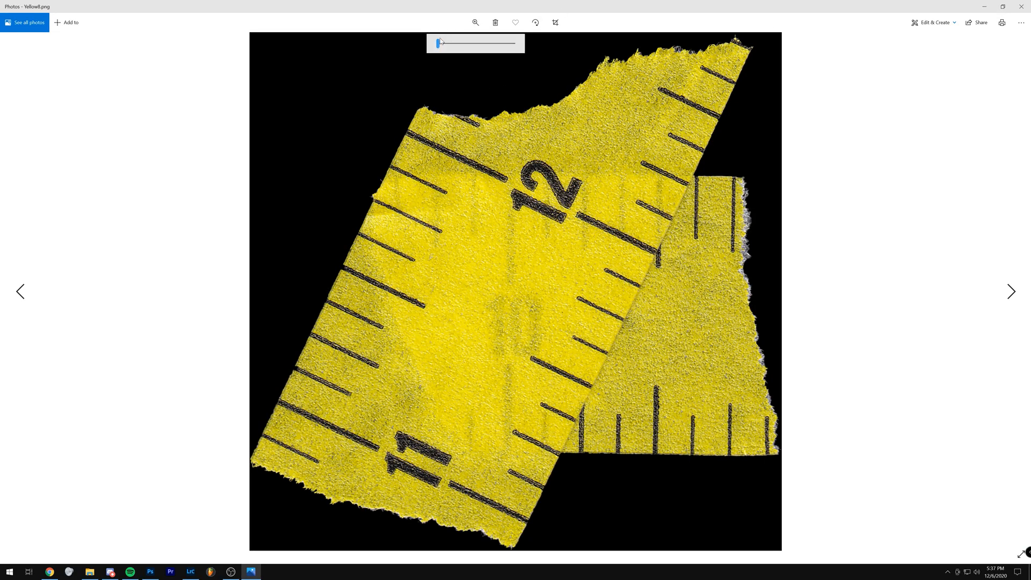
click(486, 43)
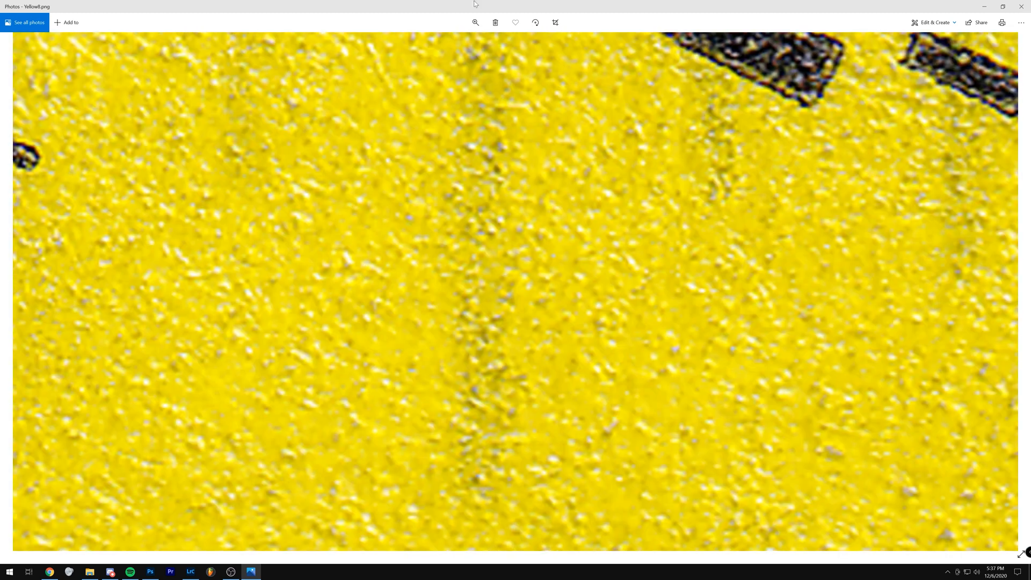
click(476, 22)
scroll(466, 49, down, 3)
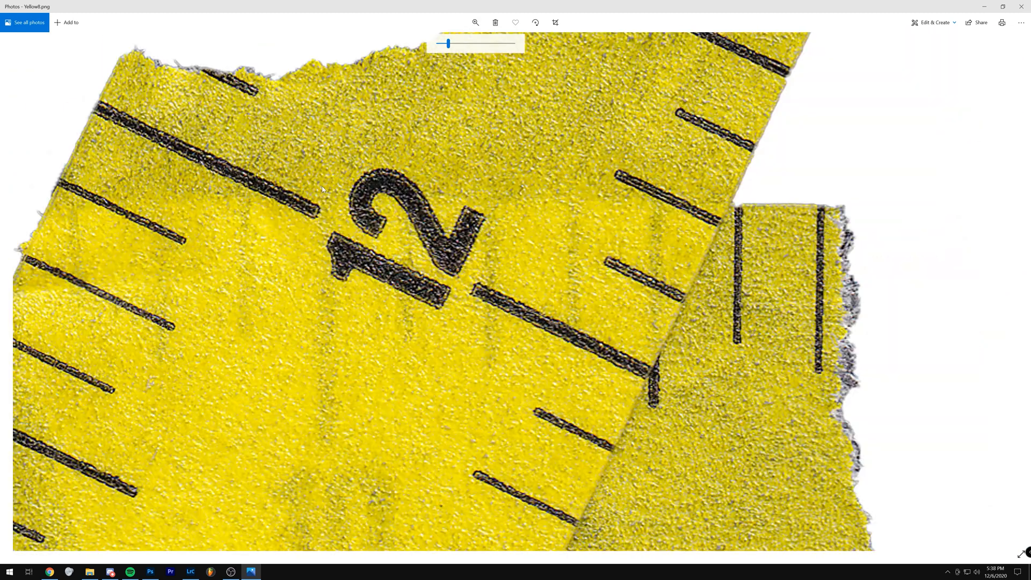
drag(321, 186, 508, 178)
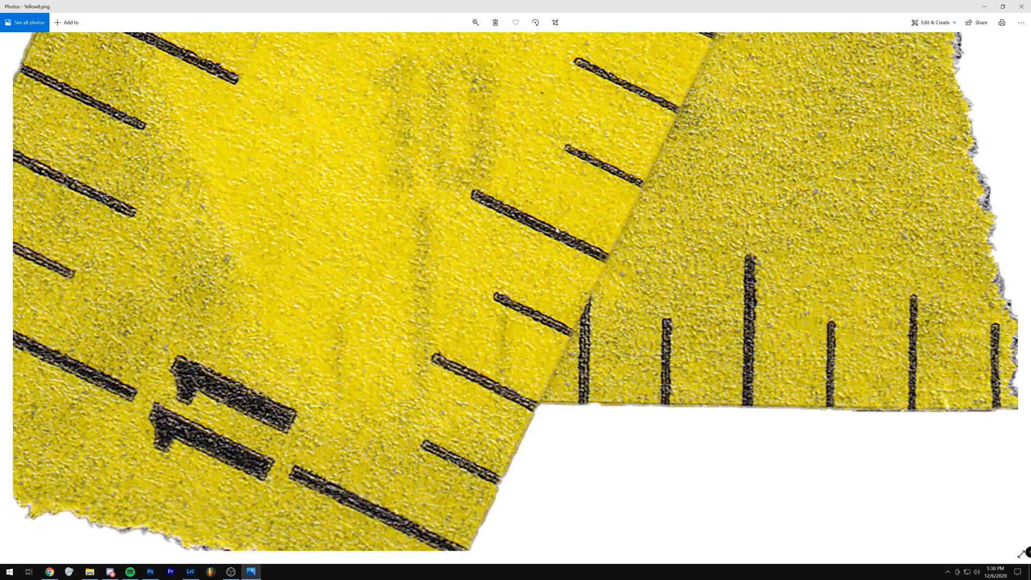
drag(564, 225, 459, 230)
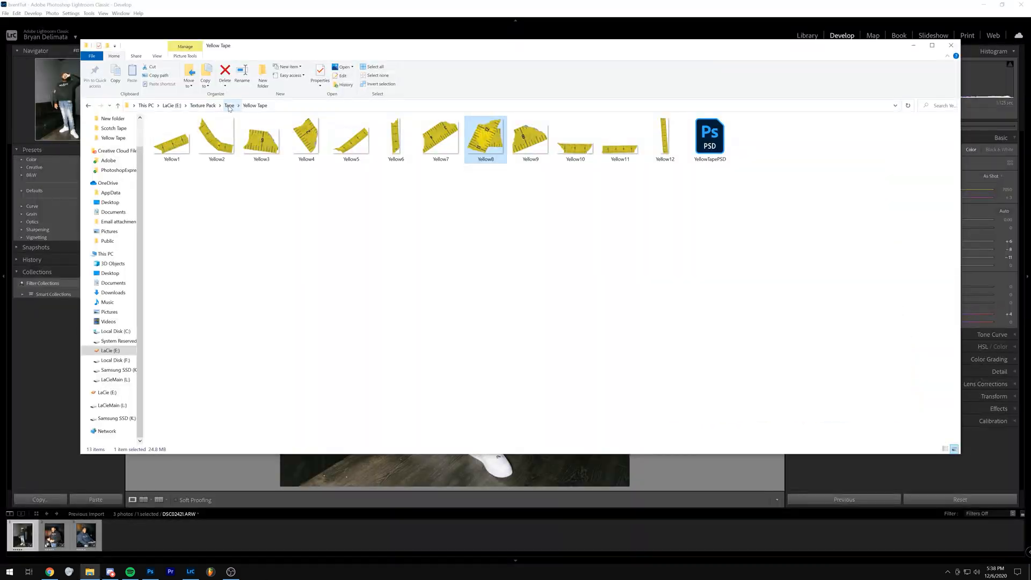
click(229, 106)
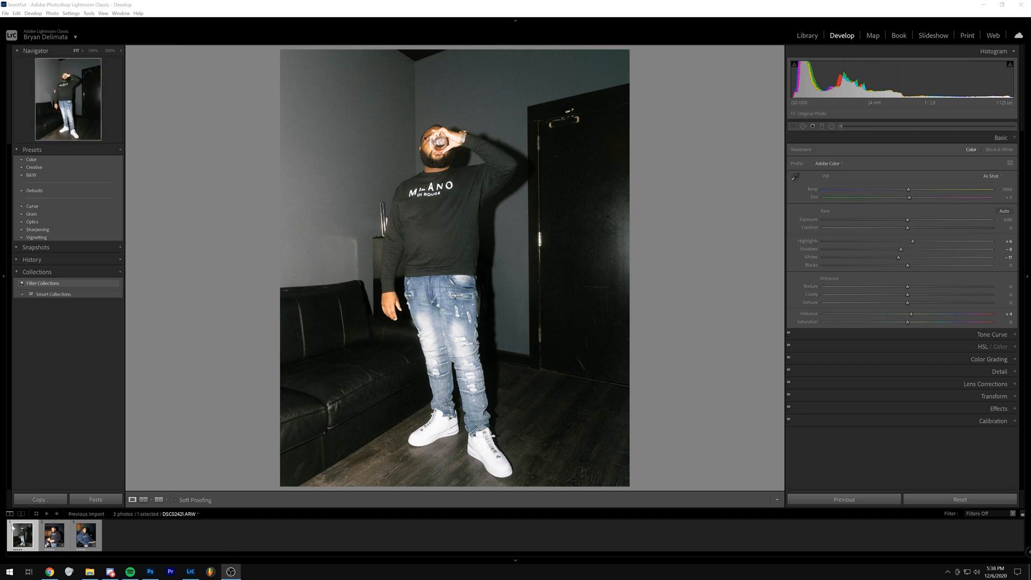
Look through the three edited photos in Lightroom Classic, from the first to the third.
click(107, 413)
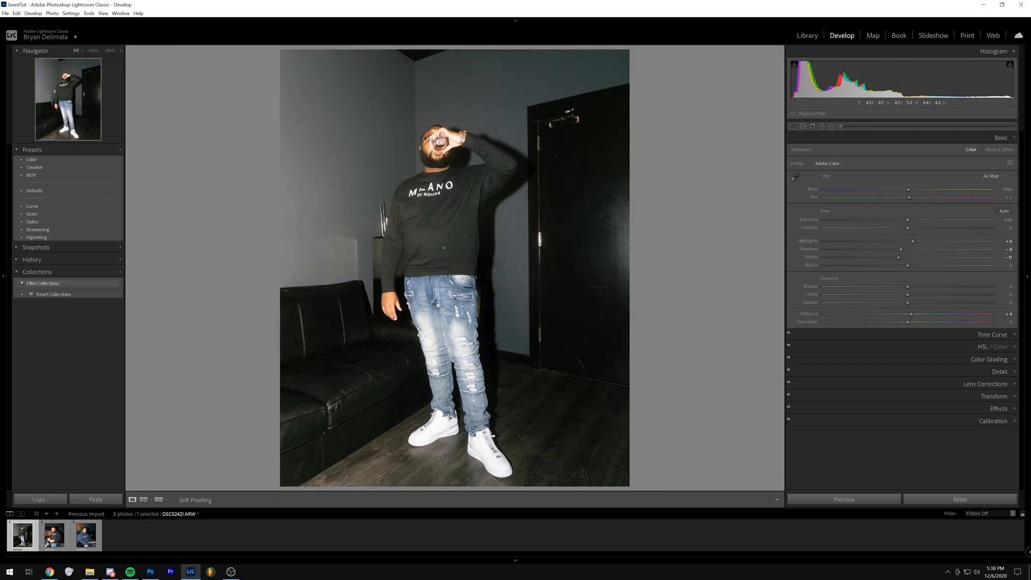
key(Right)
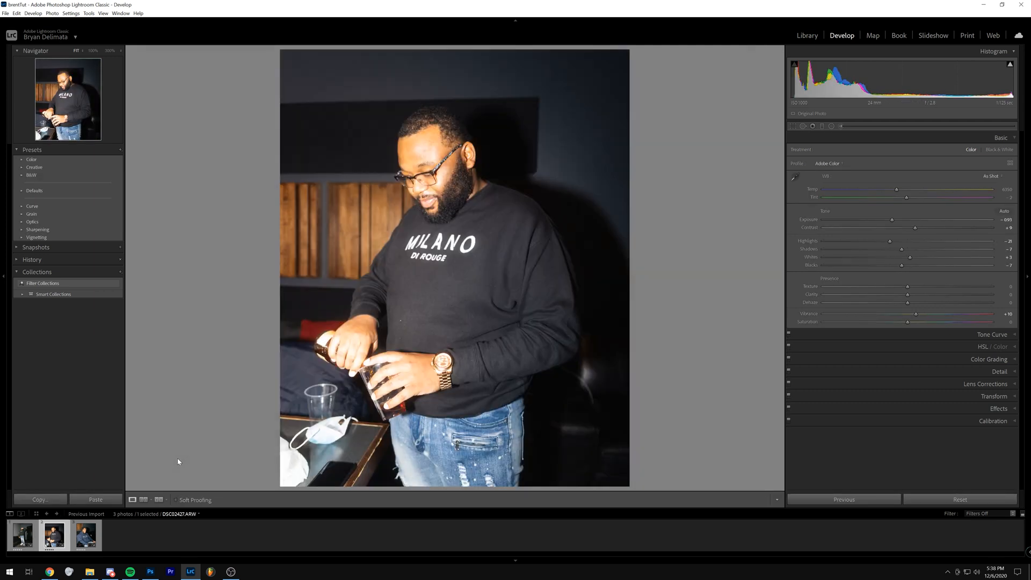
key(Right)
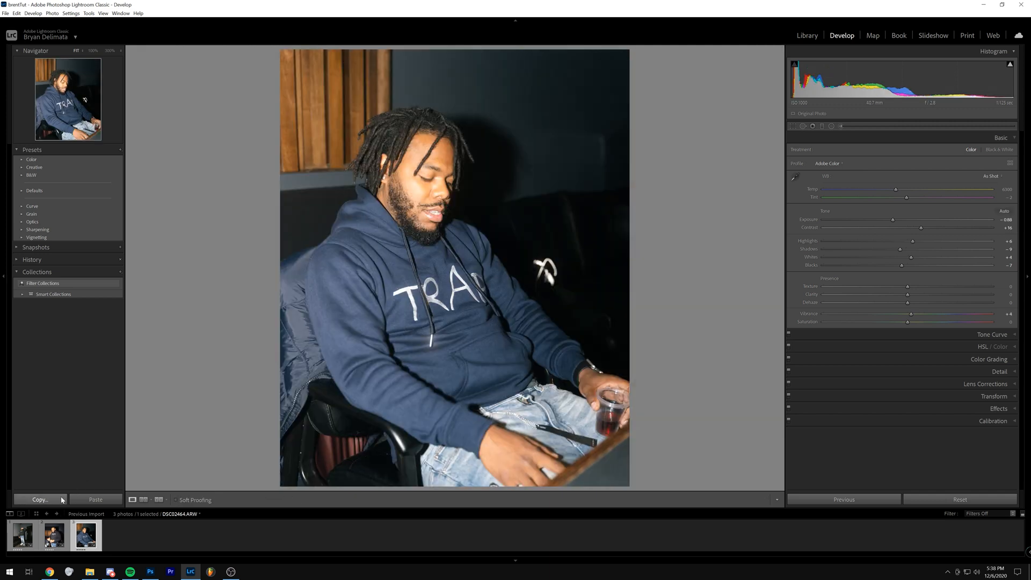
Switch to Chrome and view both photos in the brentfaiyaz black hoodie post as a style reference.
click(50, 572)
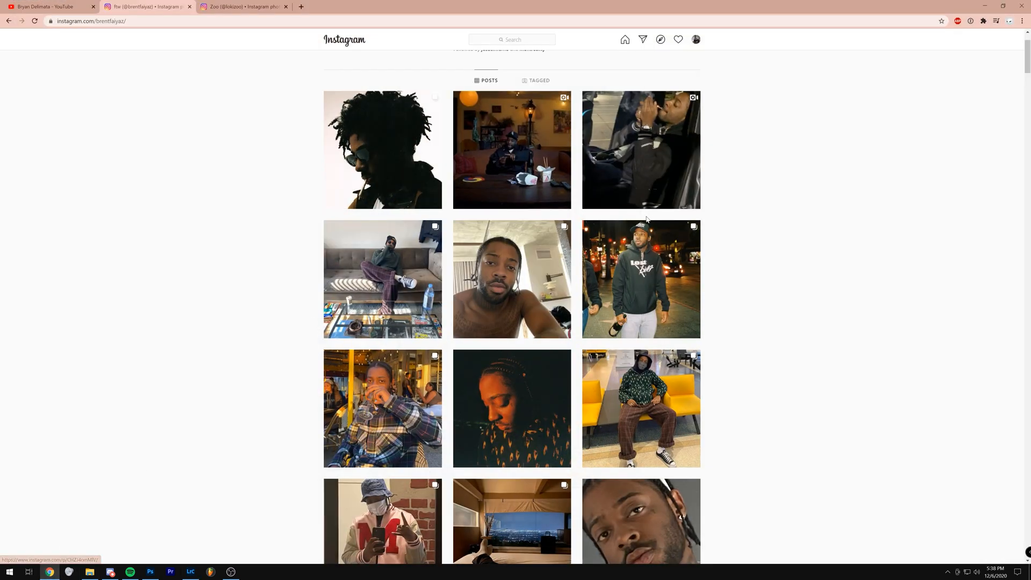
click(646, 261)
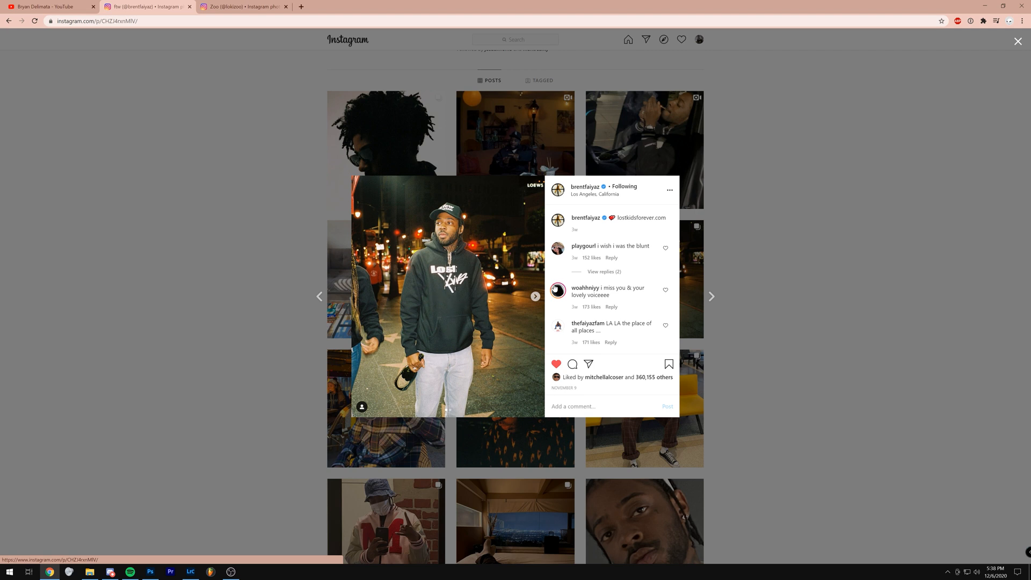
click(535, 297)
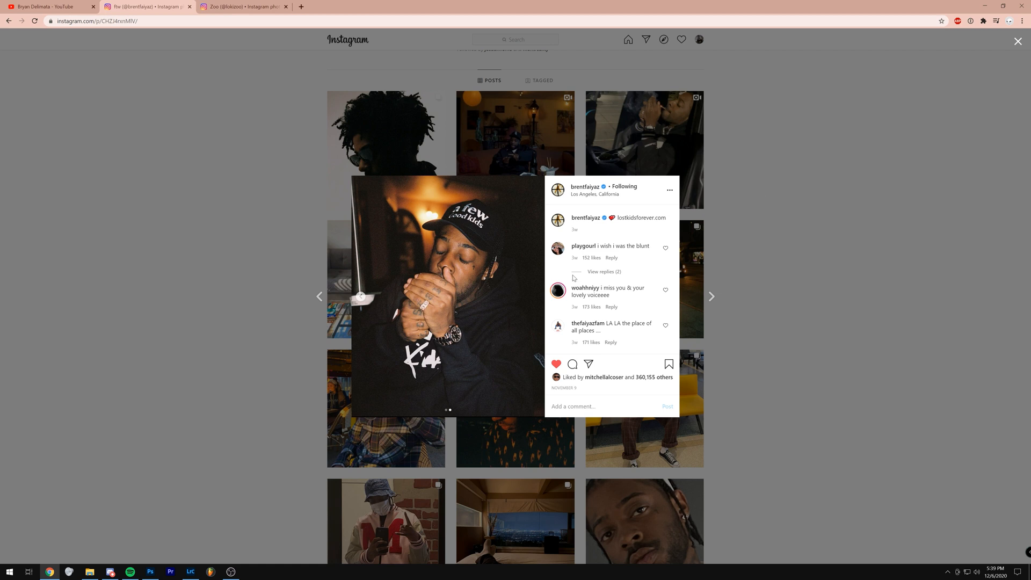
Compare the second and third Lightroom photos with the Instagram reference image, ending back in Lightroom Classic.
click(191, 571)
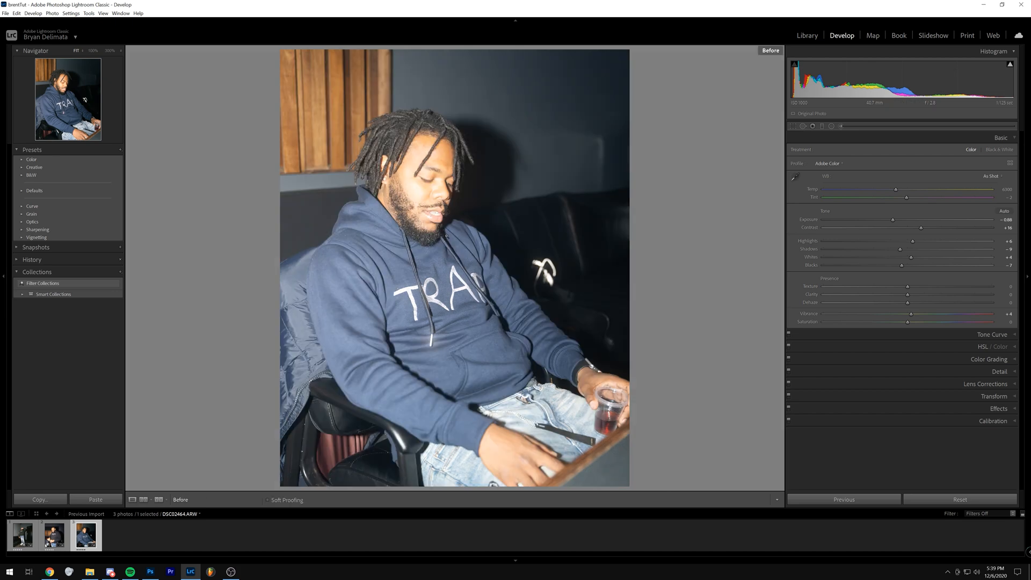
key(Left)
click(50, 572)
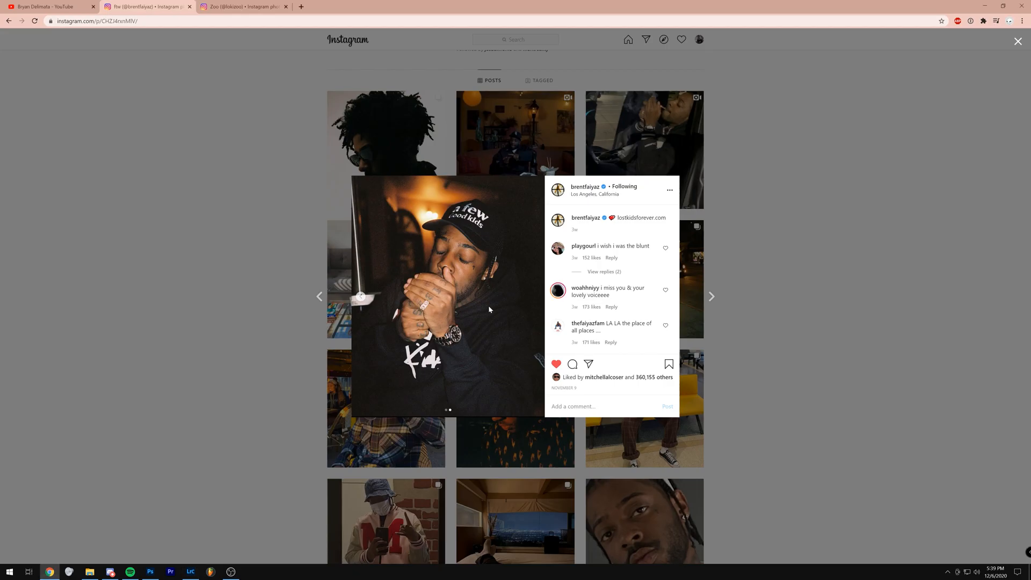
click(988, 5)
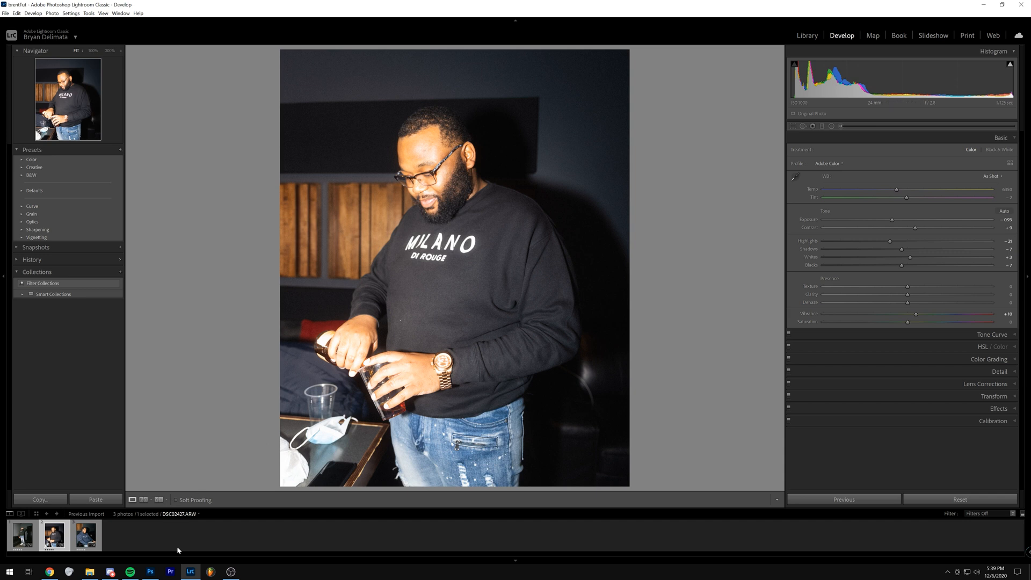
Reset all develop settings of the third photo, DSC02464.ARW.
click(86, 534)
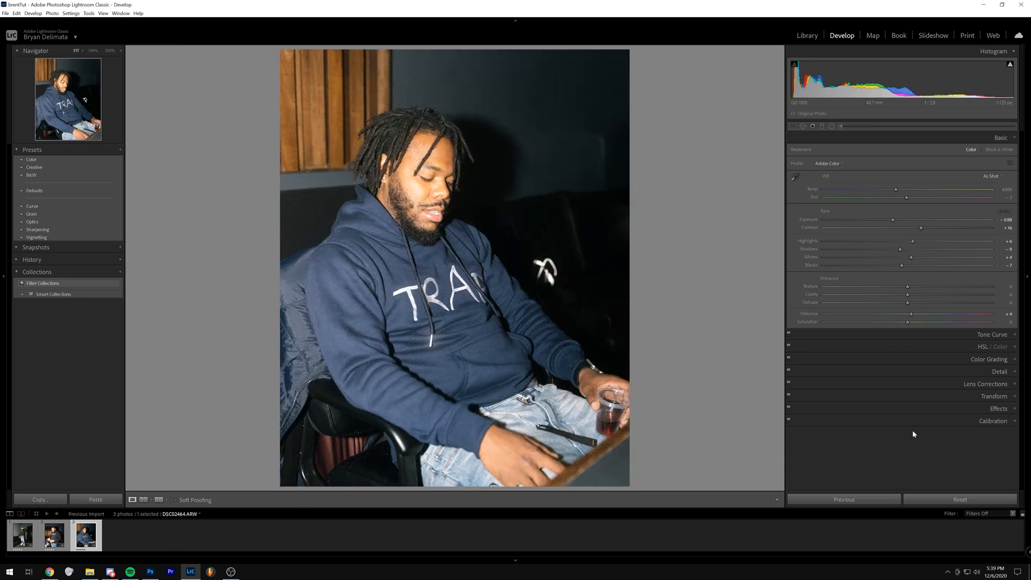
click(940, 501)
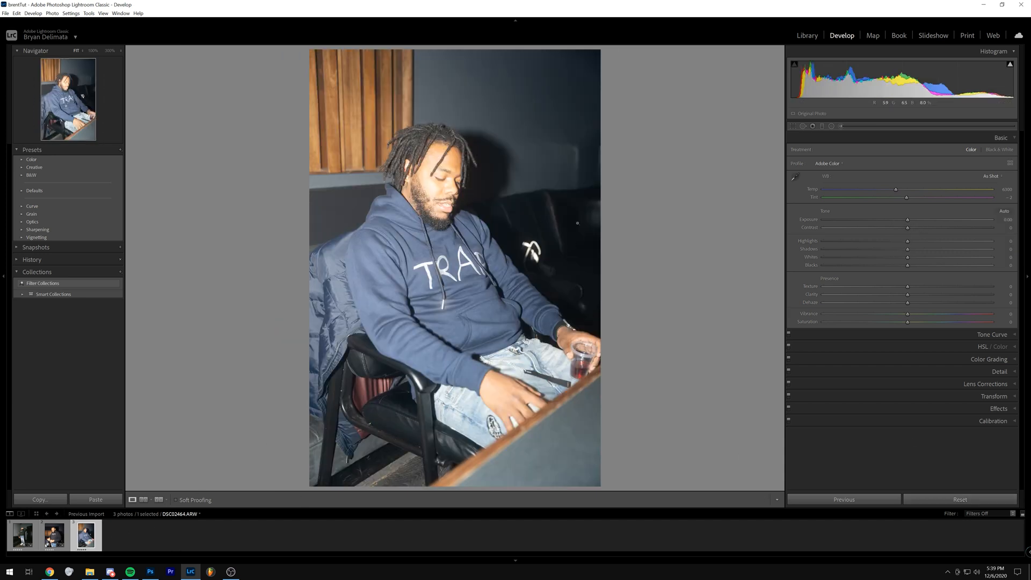
Crop the photo to the 4 x 5 / 8 x 10 aspect ratio, reposition it within the frame, and rotate it to an angle of 0.20.
click(794, 127)
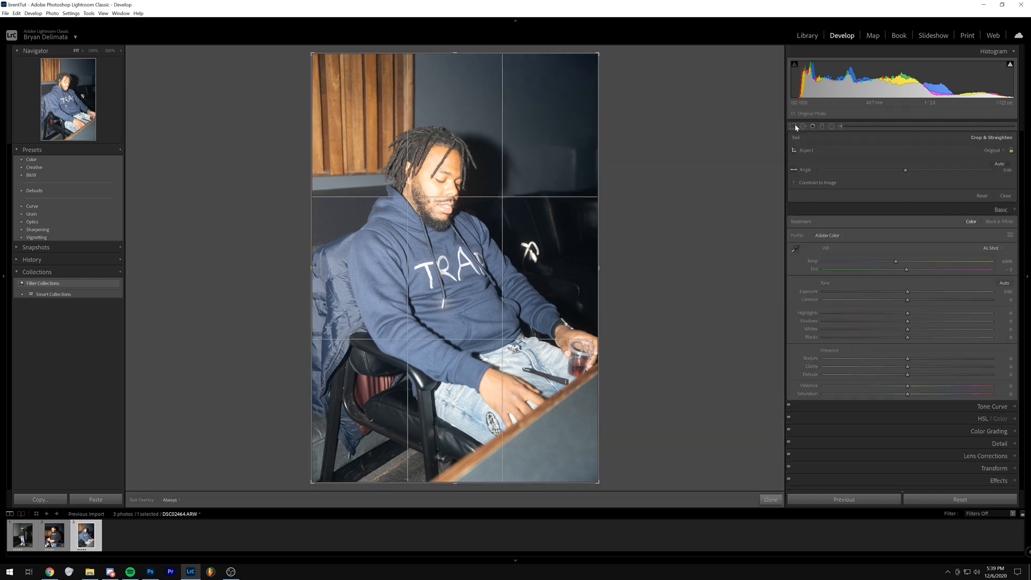
click(994, 150)
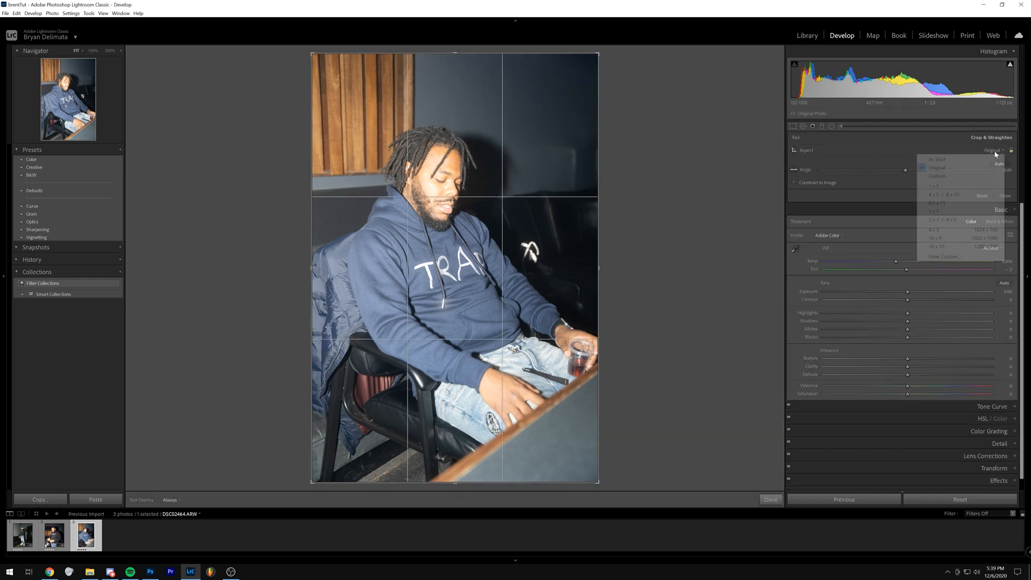
click(962, 197)
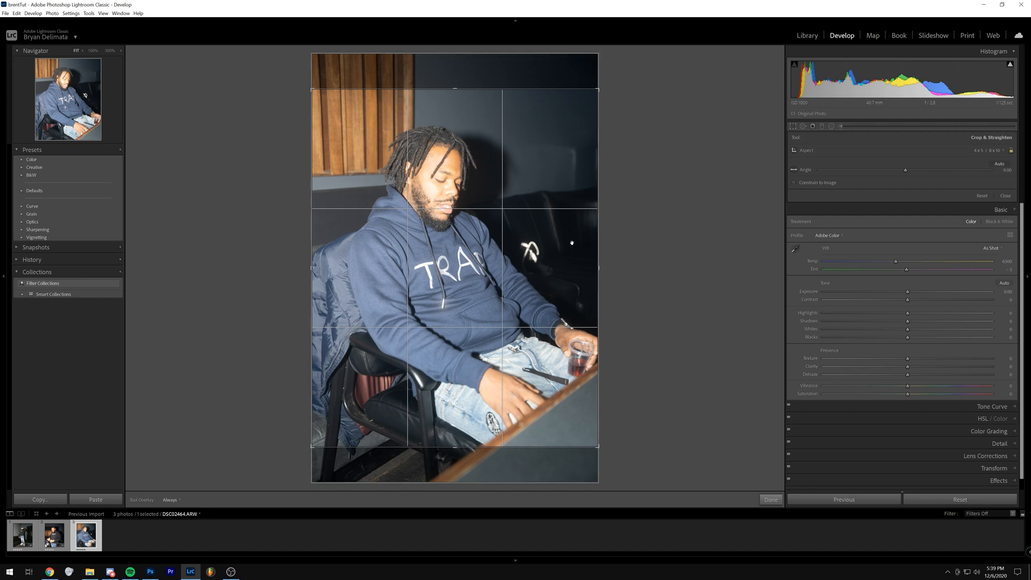
drag(547, 285, 547, 294)
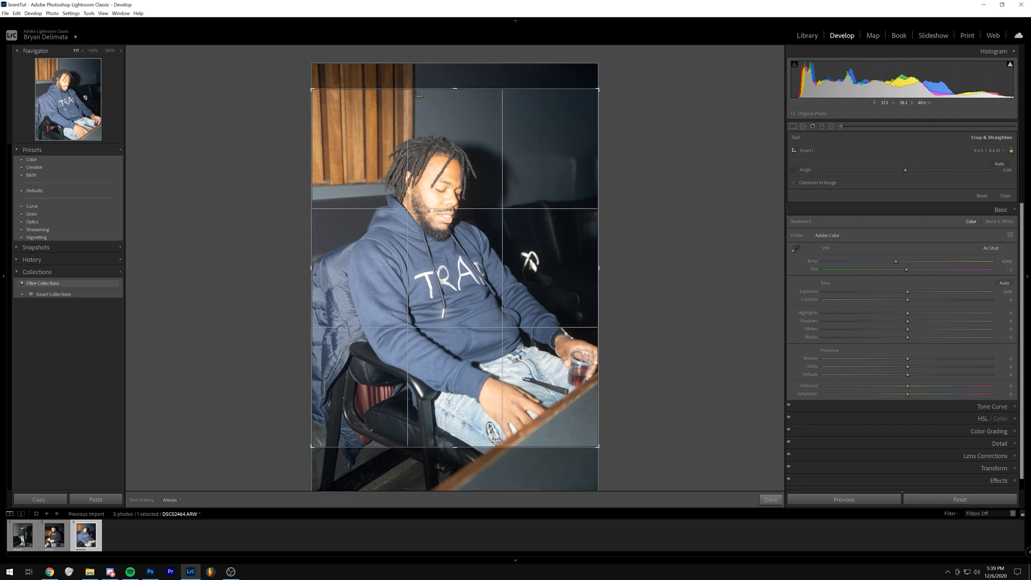
drag(415, 166, 435, 200)
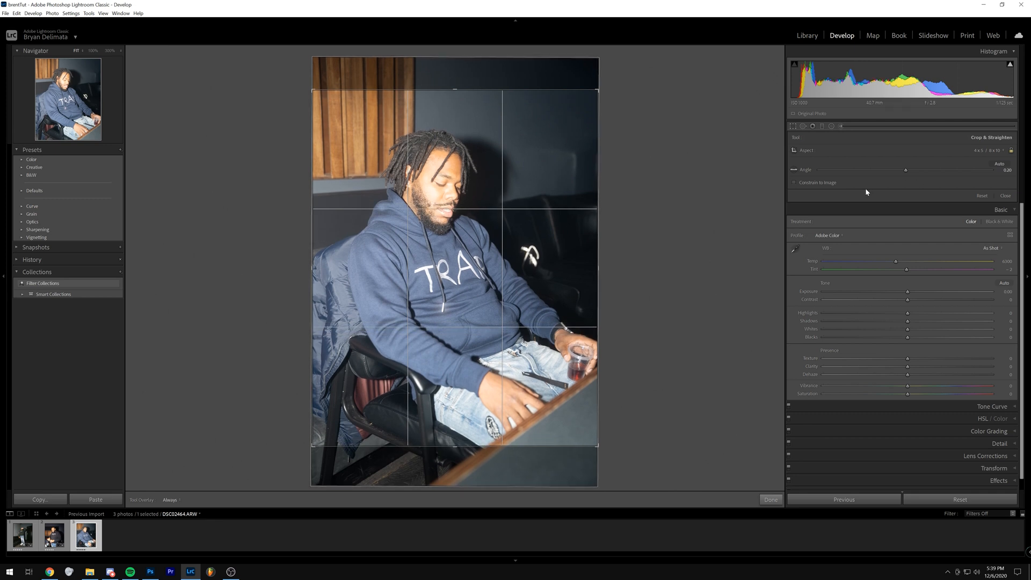
key(Return)
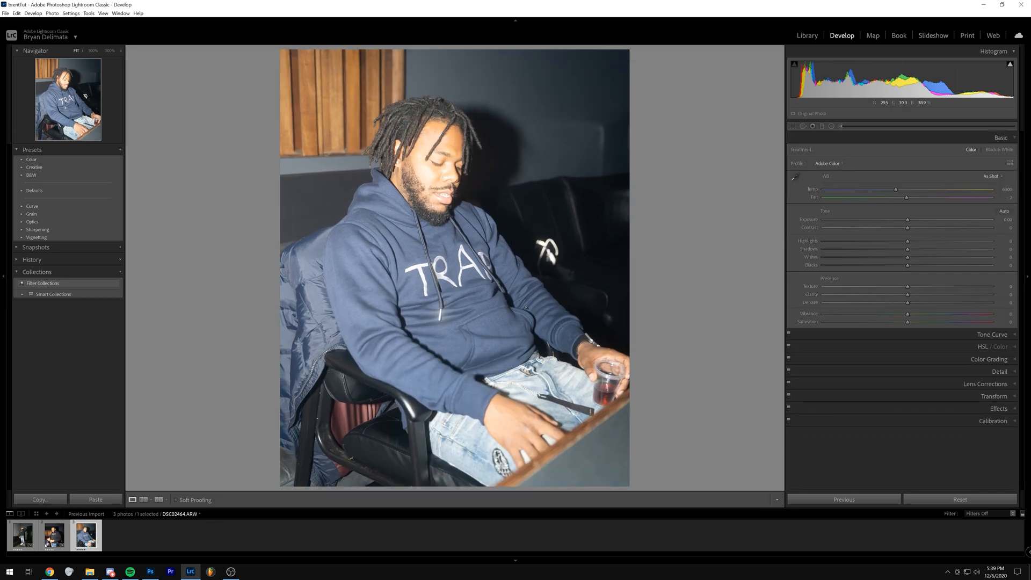
Tighten the 4 x 5 crop slightly, reposition the subject inside it, apply it, and compare the photo with its before view.
click(793, 126)
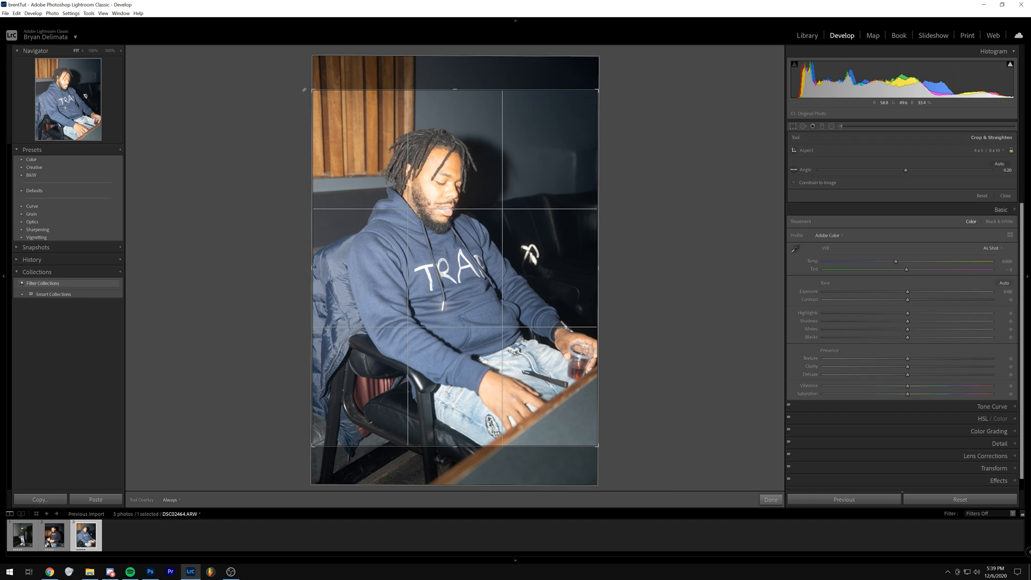
drag(313, 90, 320, 99)
drag(426, 205, 426, 221)
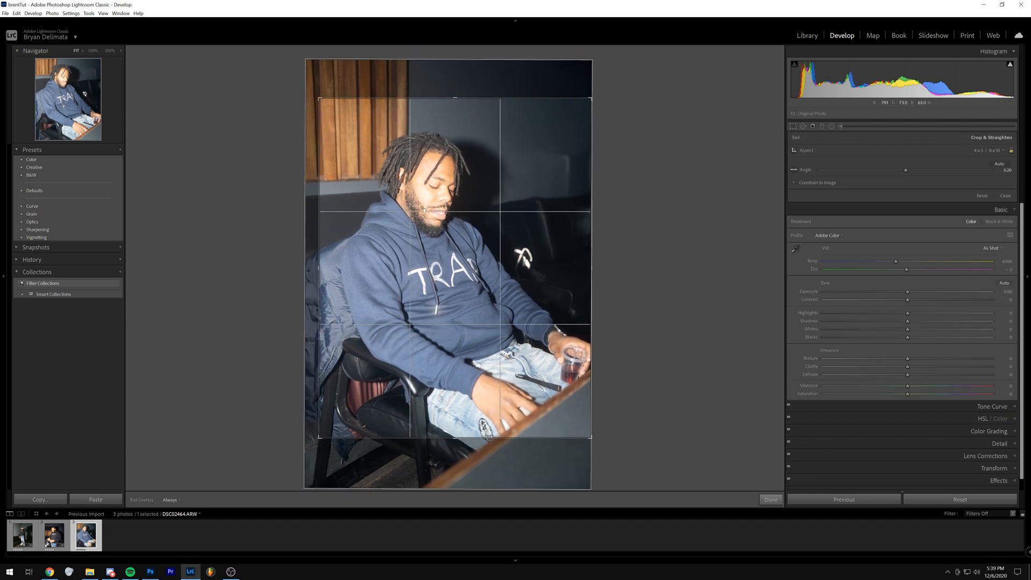
key(Return)
key(backslash)
key(backslash)
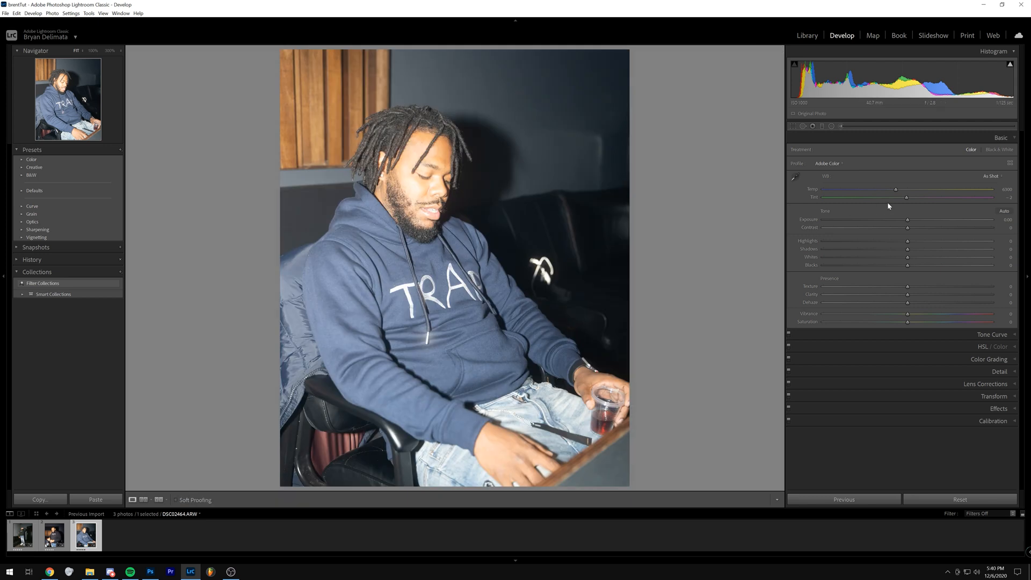
Lower the exposure to -0.57, raise the contrast to +7, and fine-tune the tonal range and vibrance.
drag(908, 221, 898, 220)
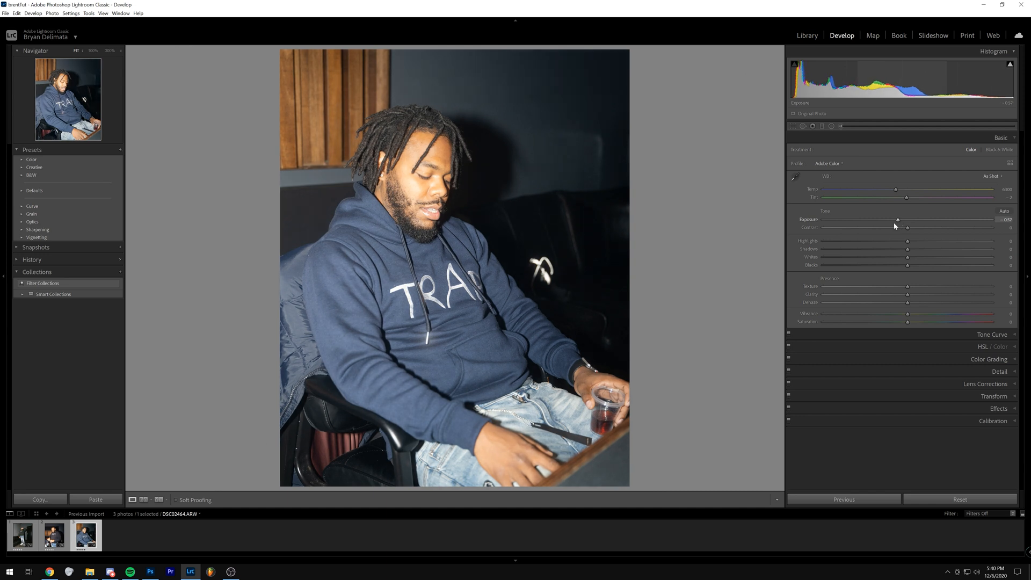
drag(909, 229, 916, 232)
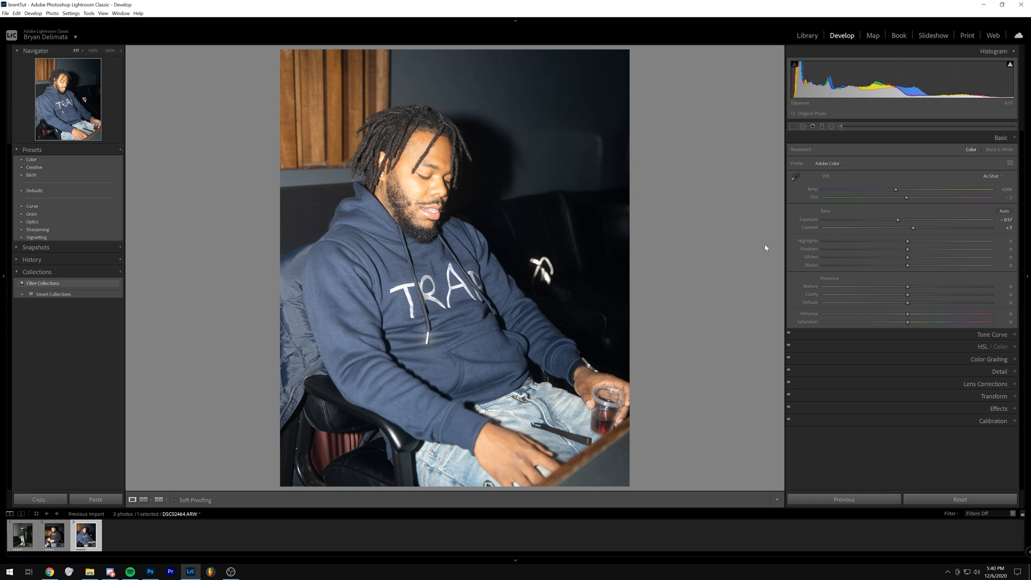
drag(919, 242, 901, 265)
drag(907, 316, 915, 317)
Add anchor points at the quarter and three-quarter marks of the point curve's diagonal and toggle the Snap To Grid option.
key(ctrl+2)
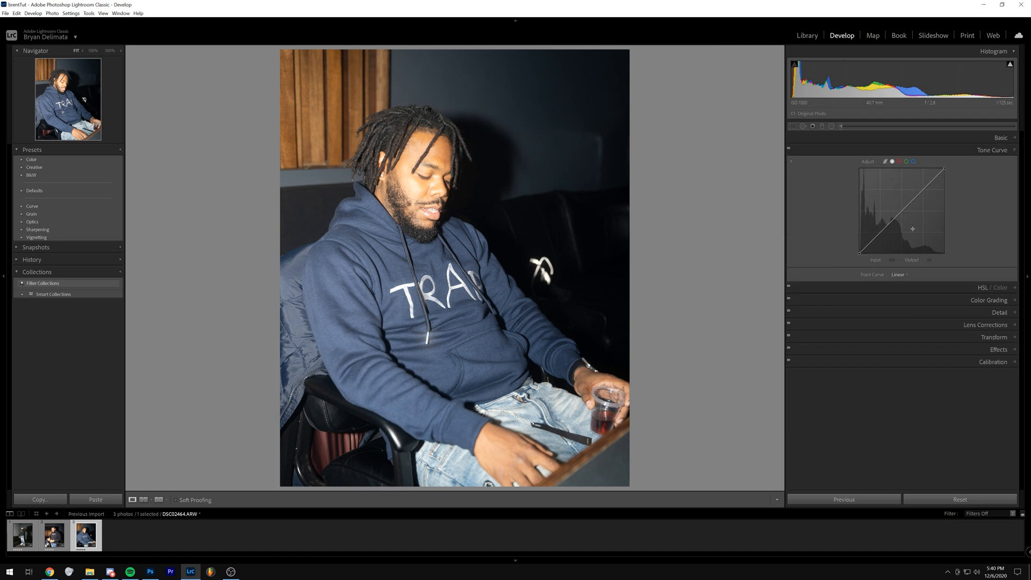
right_click(884, 235)
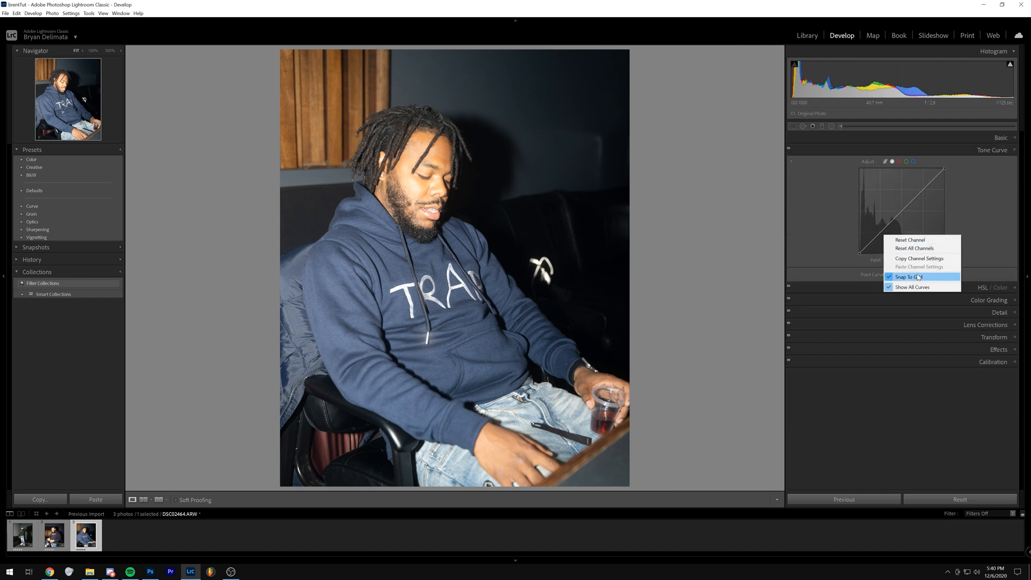
click(944, 219)
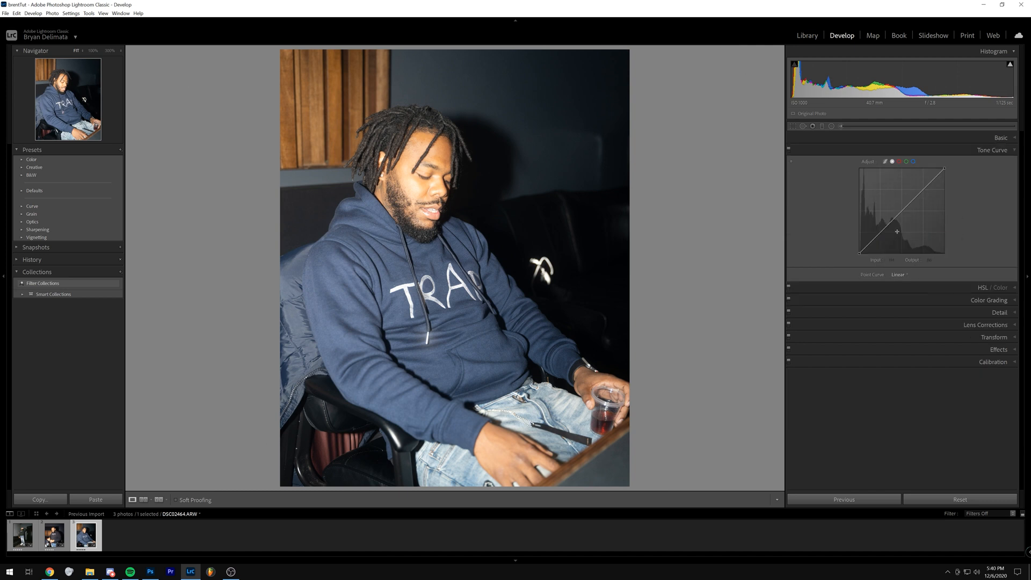
click(881, 232)
click(902, 210)
right_click(926, 203)
click(962, 265)
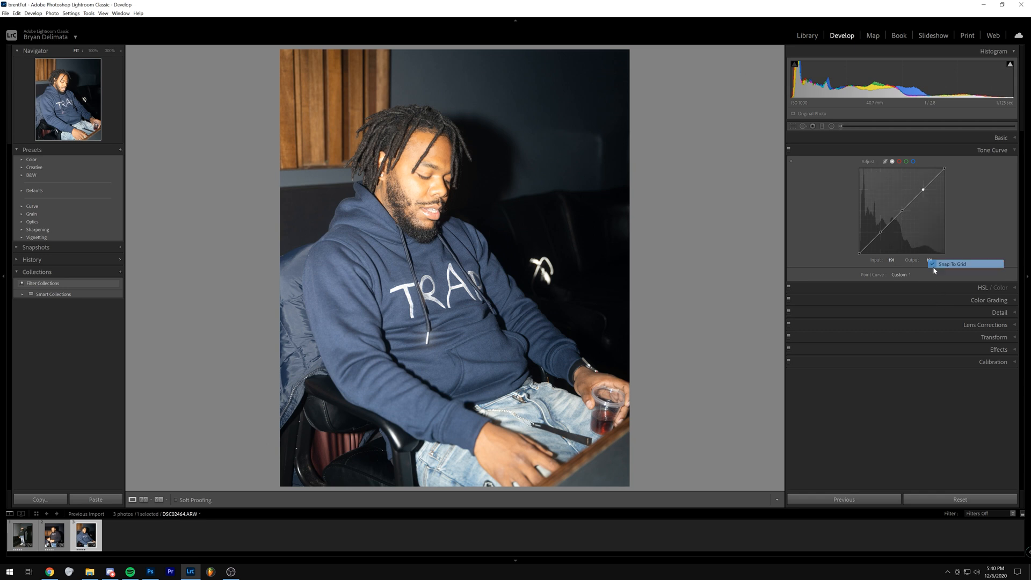
Lift the point curve's black point to input 0, output 5, and compare the photo before and after.
key(ctrl+z)
key(ctrl+z)
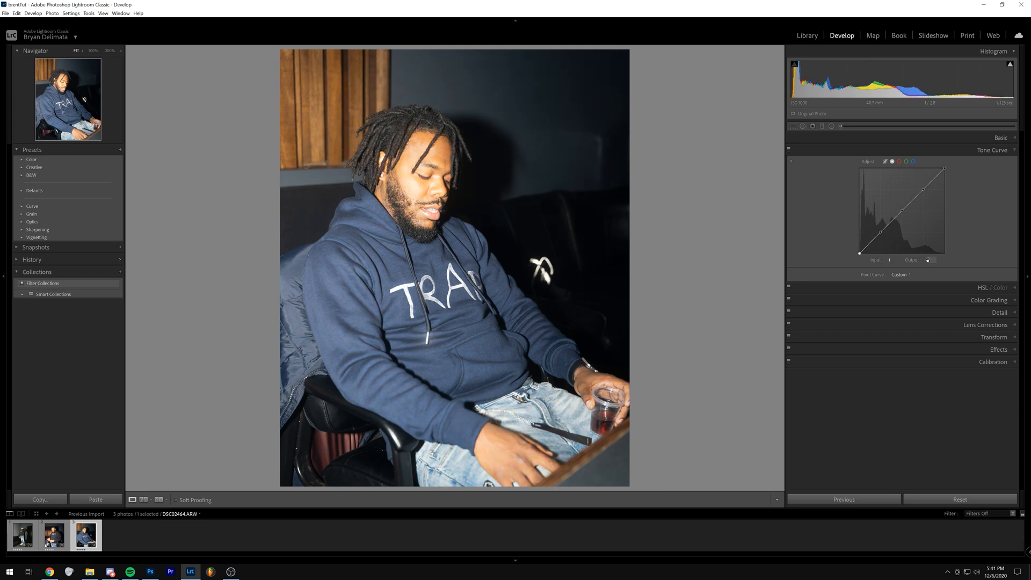
key(ctrl+z)
mouse_move(928, 263)
mouse_down()
mouse_move(952, 263)
mouse_move(931, 263)
mouse_up()
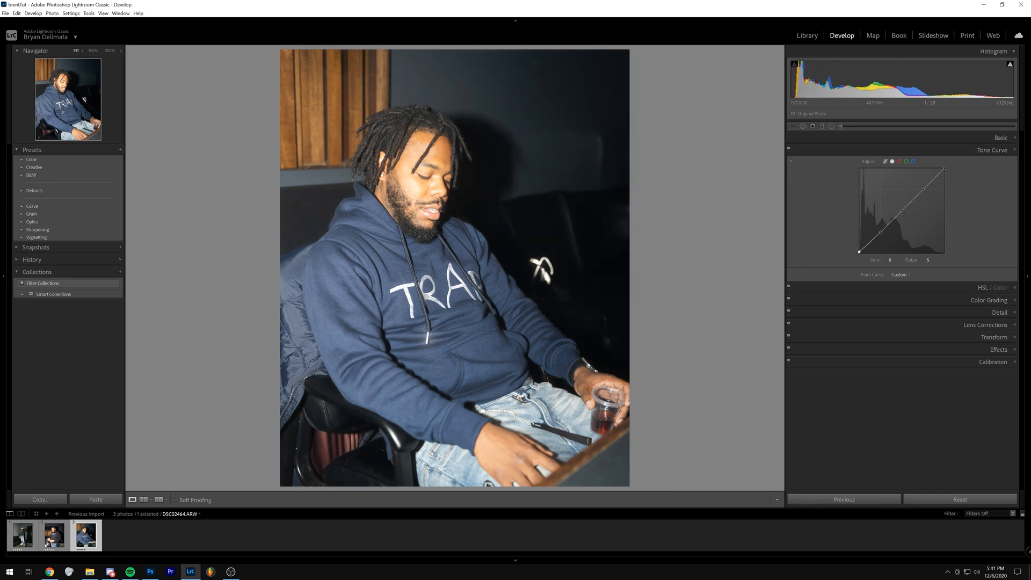
key(backslash)
key(backslash)
key(backslash)
key(backslash)
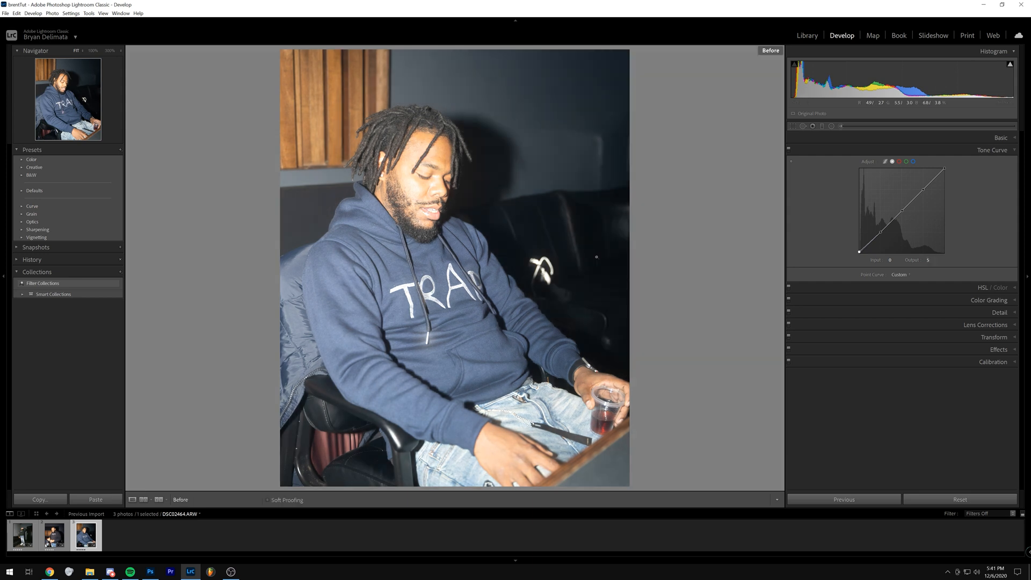
key(backslash)
key(backslash)
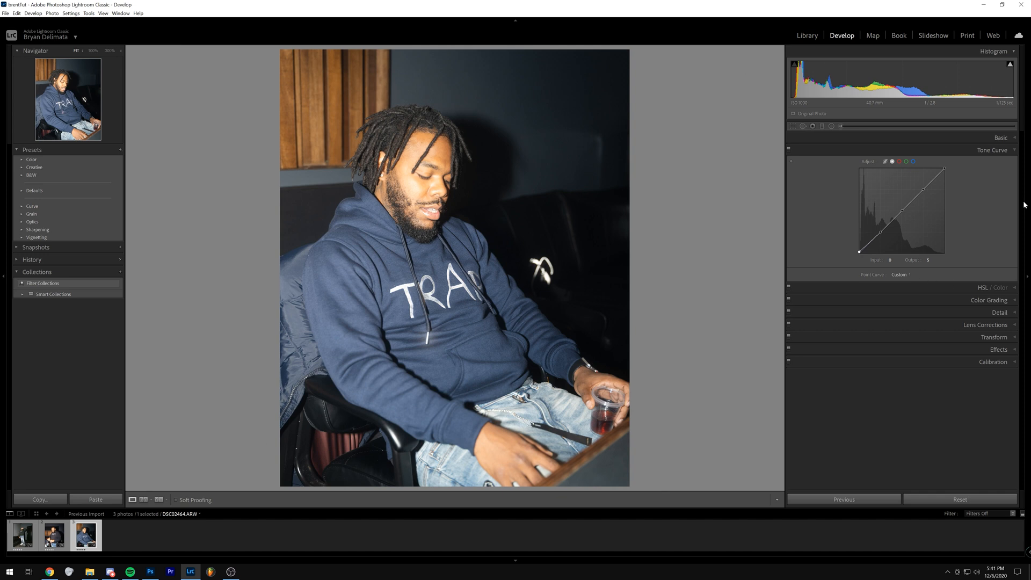
Try a purple shadow tint in Color Grading, toning it down to hue 266 and saturation 6.
click(941, 289)
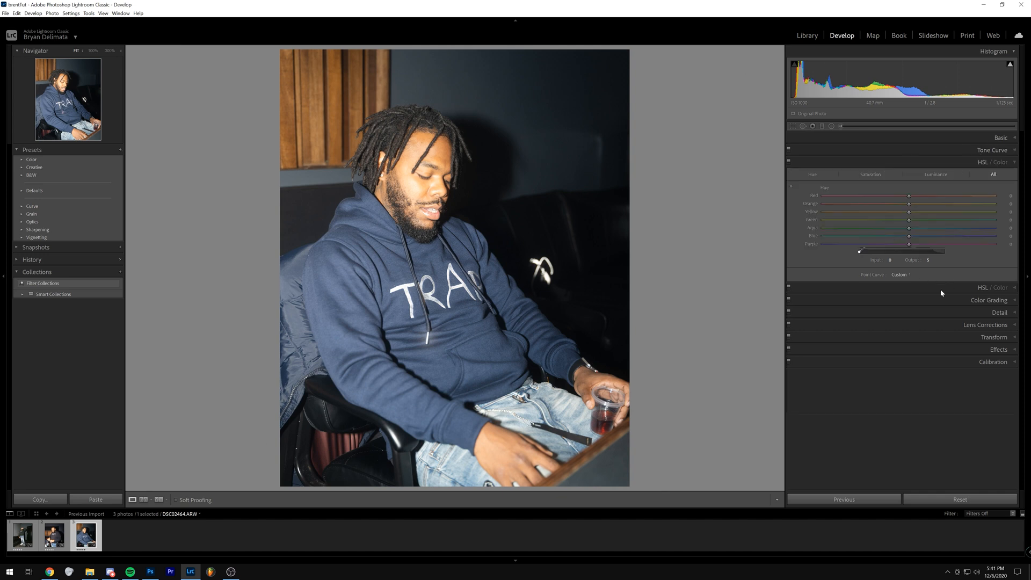
click(960, 164)
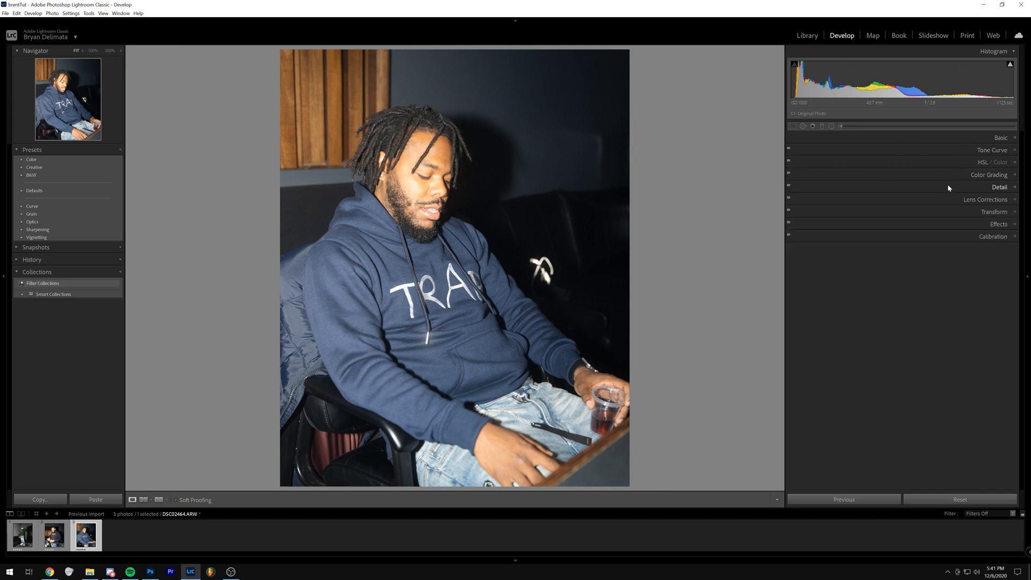
click(948, 188)
click(950, 177)
drag(921, 240, 905, 274)
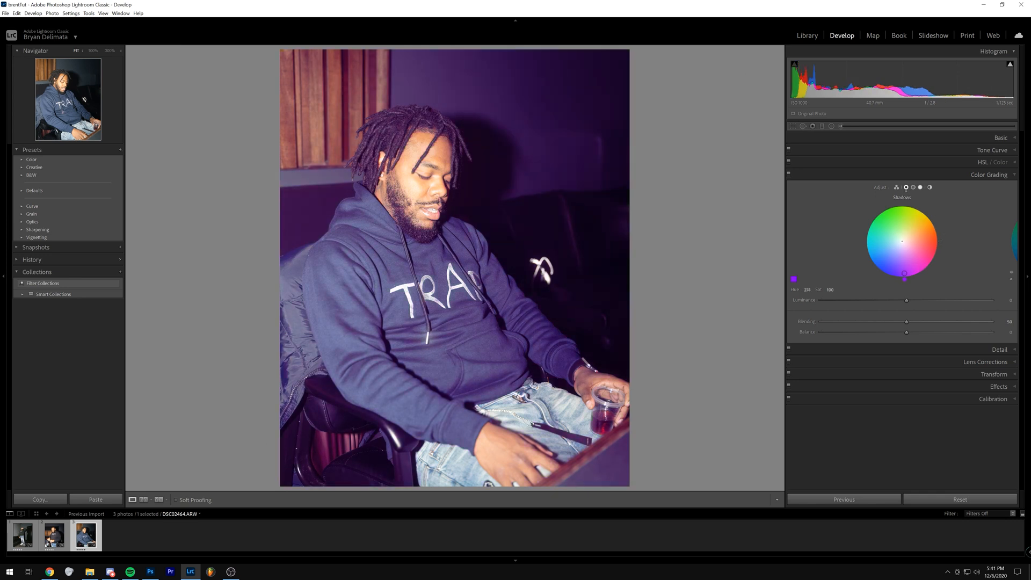
click(830, 290)
text(27)
key(Return)
drag(829, 290, 815, 290)
drag(902, 241, 902, 245)
drag(832, 291, 815, 291)
drag(904, 242, 903, 244)
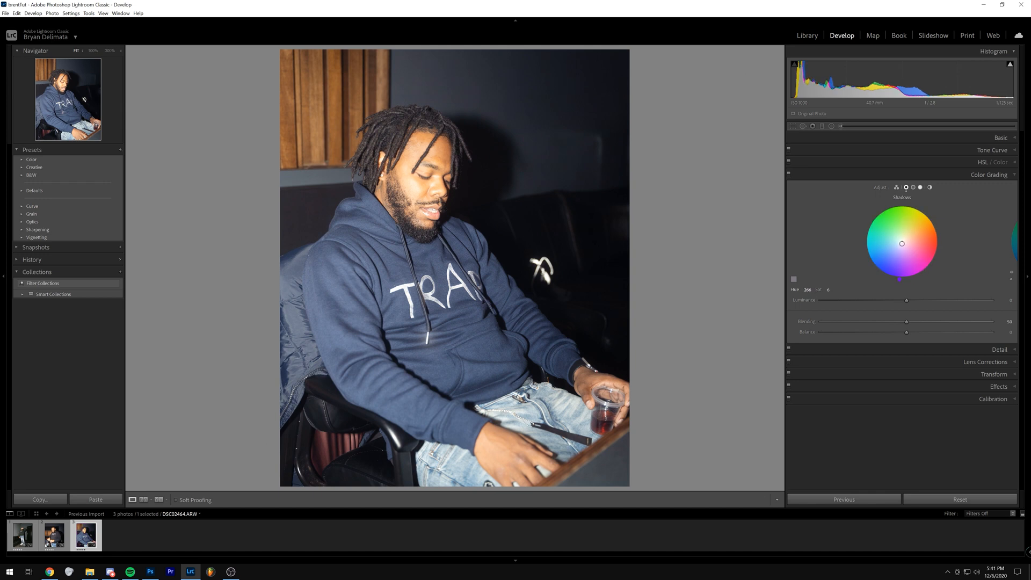
Tint the shadows green at hue 112, saturation 12, and the midtones purple at hue 280, saturation 6.
drag(902, 244, 902, 239)
click(913, 188)
drag(828, 291, 831, 292)
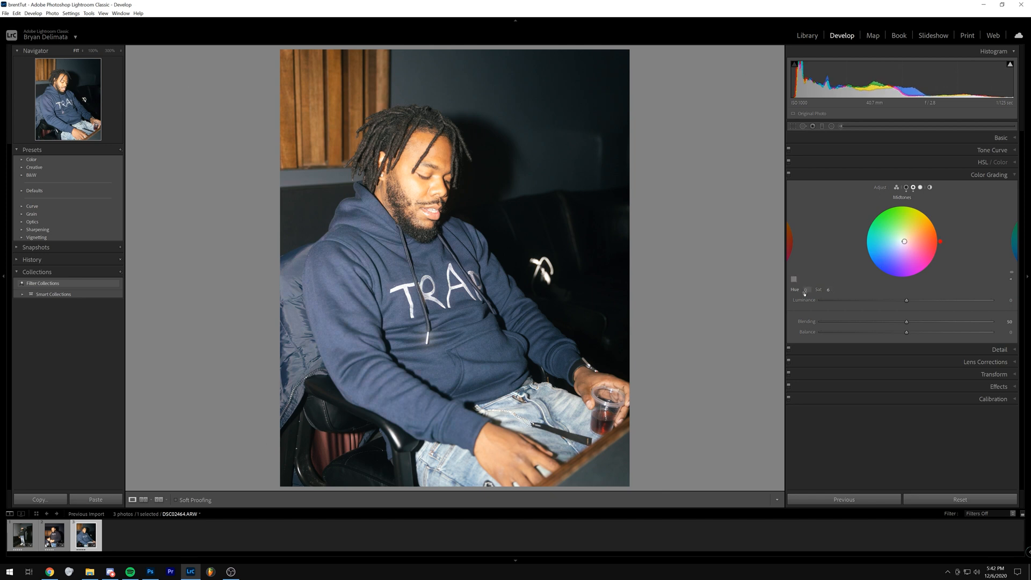
drag(811, 292, 957, 292)
Add a slight tint to the highlights and compare the photo with Color Grading switched off and on.
click(920, 187)
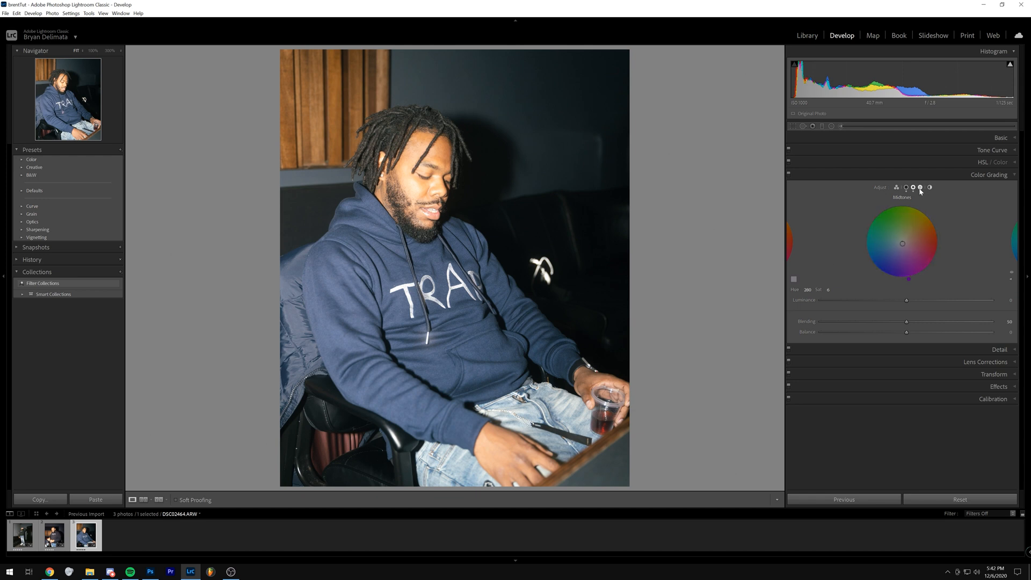
drag(825, 290, 829, 290)
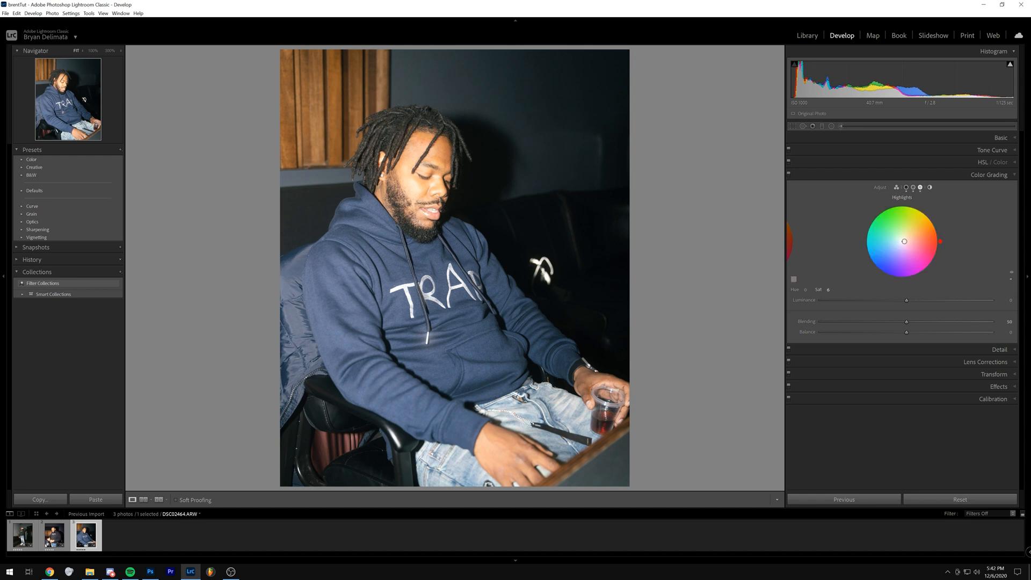
mouse_move(829, 291)
mouse_down()
mouse_move(809, 291)
mouse_move(839, 290)
mouse_move(830, 290)
mouse_up()
click(907, 187)
click(789, 174)
click(790, 175)
click(790, 175)
click(790, 175)
click(789, 175)
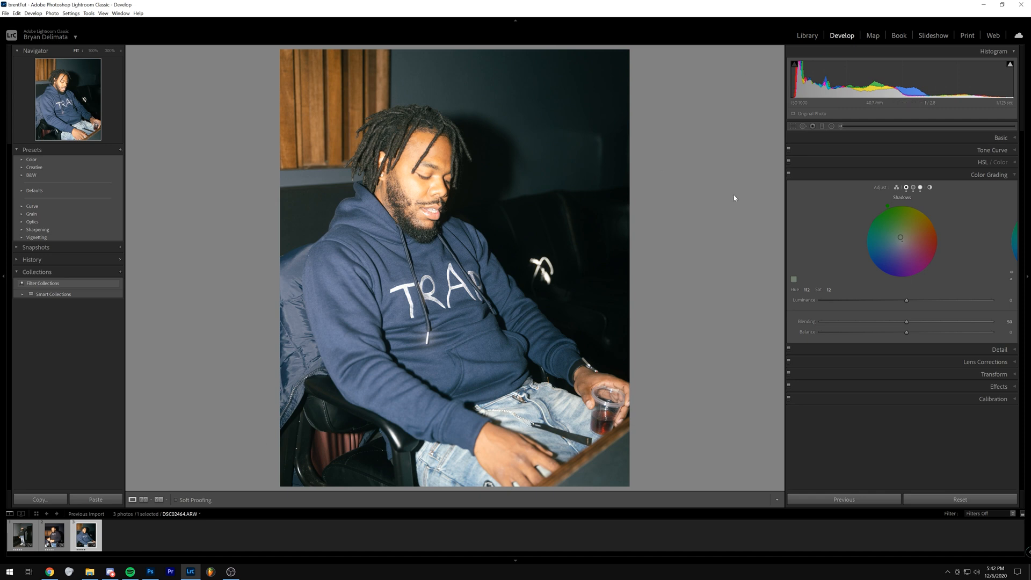
Set the sharpening masking to 73, then enable lens profile corrections and chromatic aberration removal.
click(992, 350)
drag(822, 308, 946, 311)
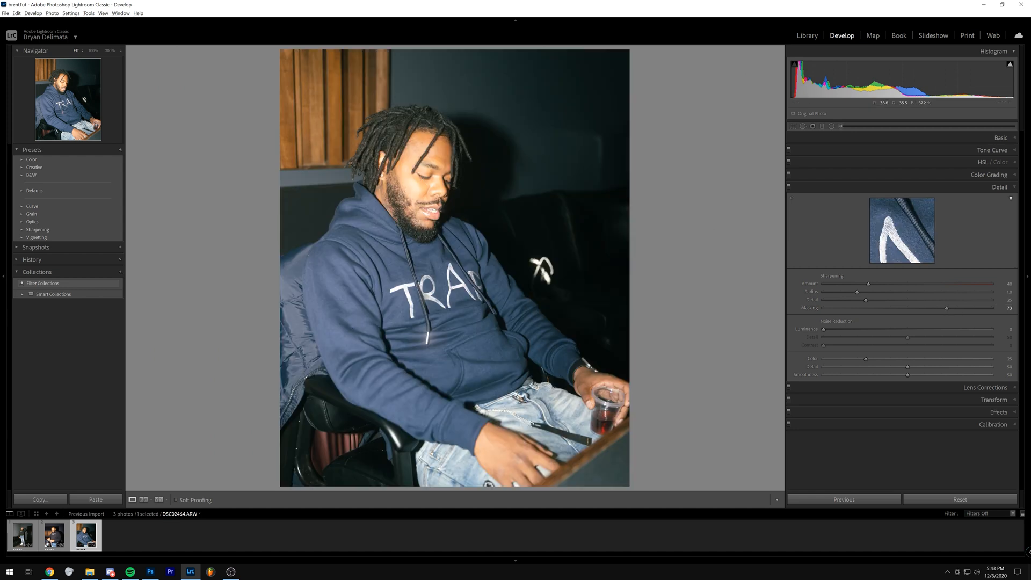
click(985, 387)
click(797, 232)
click(797, 225)
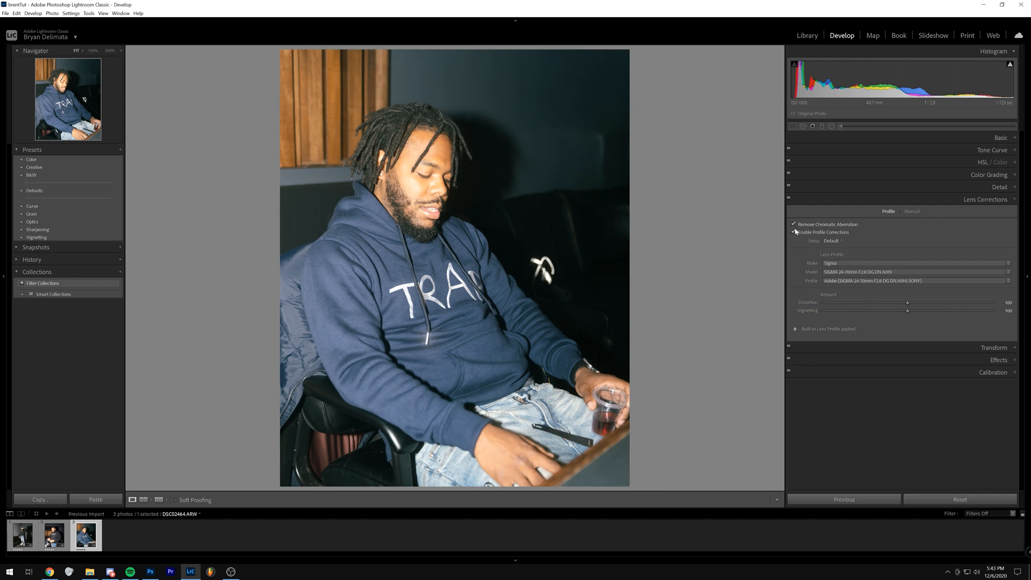
Add film grain with amount 25 and size 30, checking it at 100% on the face.
click(879, 201)
click(837, 225)
drag(422, 165, 433, 277)
drag(601, 260, 697, 200)
drag(824, 307, 866, 306)
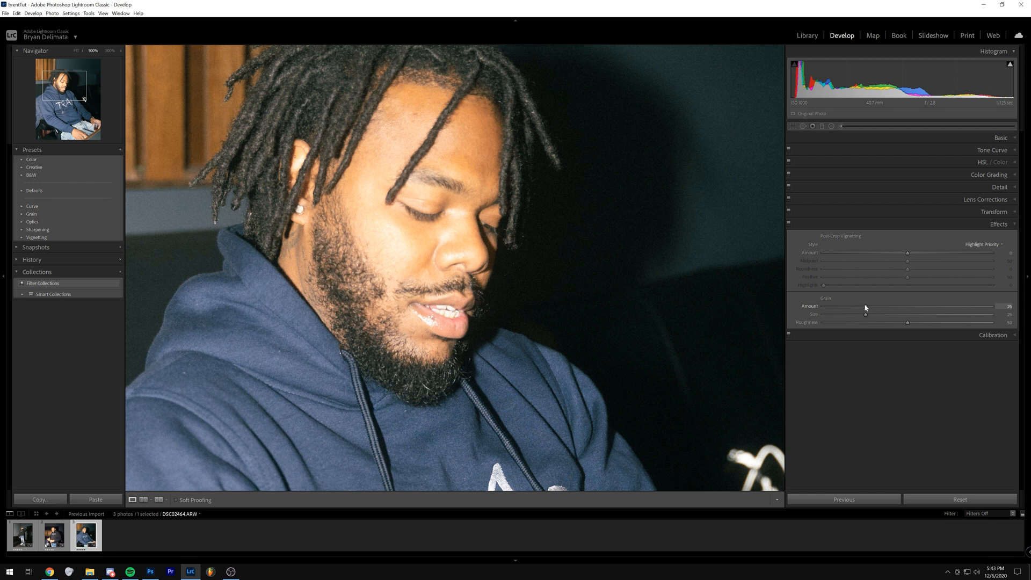
drag(635, 280, 562, 265)
key(z)
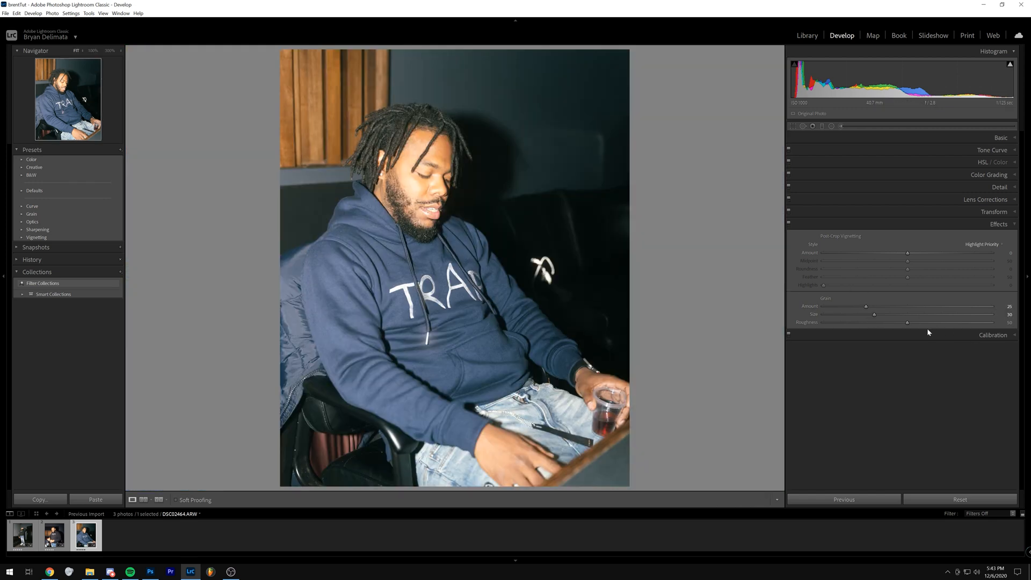
drag(866, 315, 895, 320)
click(907, 333)
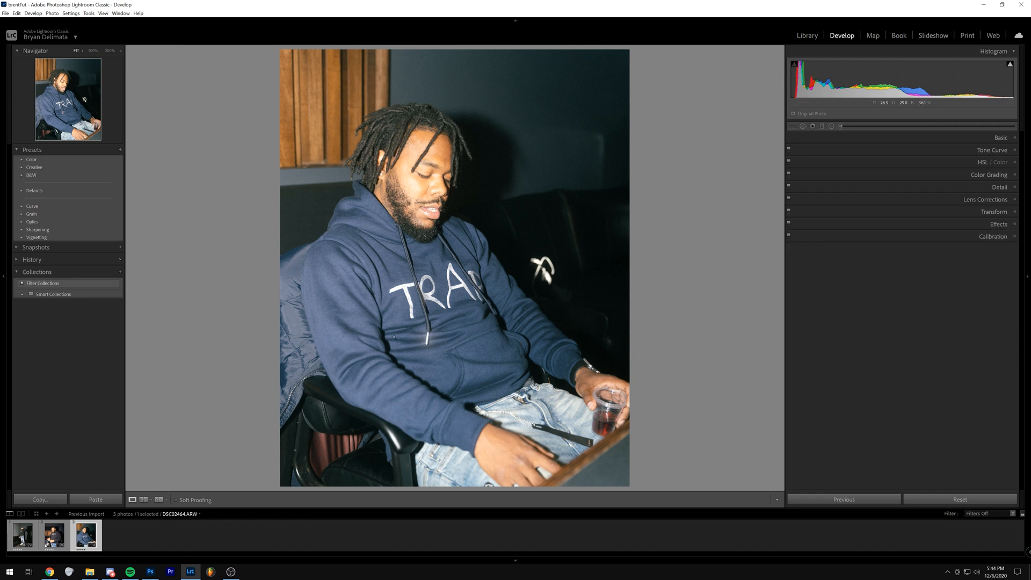
Switch to Chrome to examine the brentfaiyaz post with the white sofa and red cups for its colours, and return to Lightroom Classic.
click(50, 572)
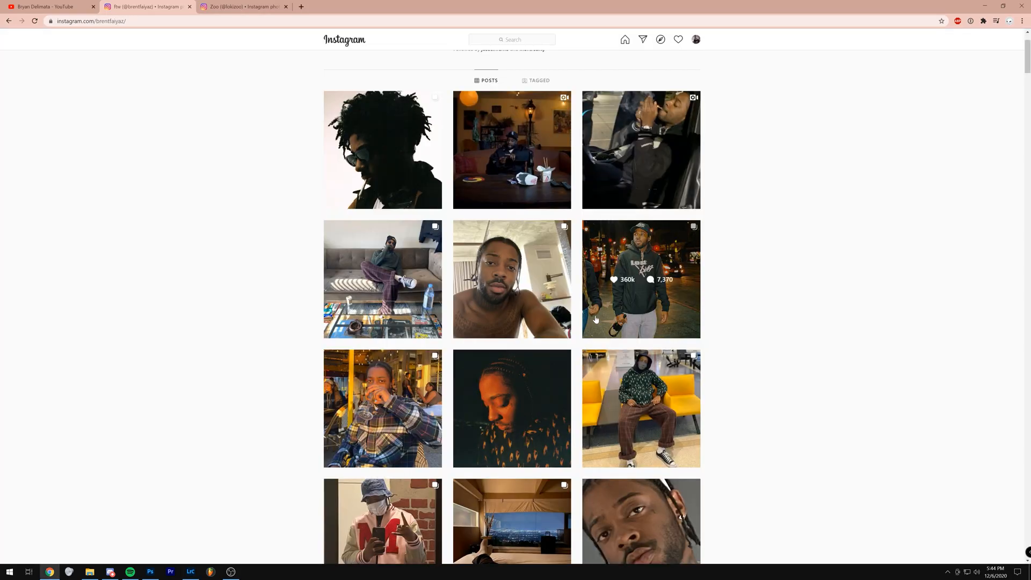
scroll(595, 319, down, 10)
scroll(629, 451, down, 5)
click(383, 379)
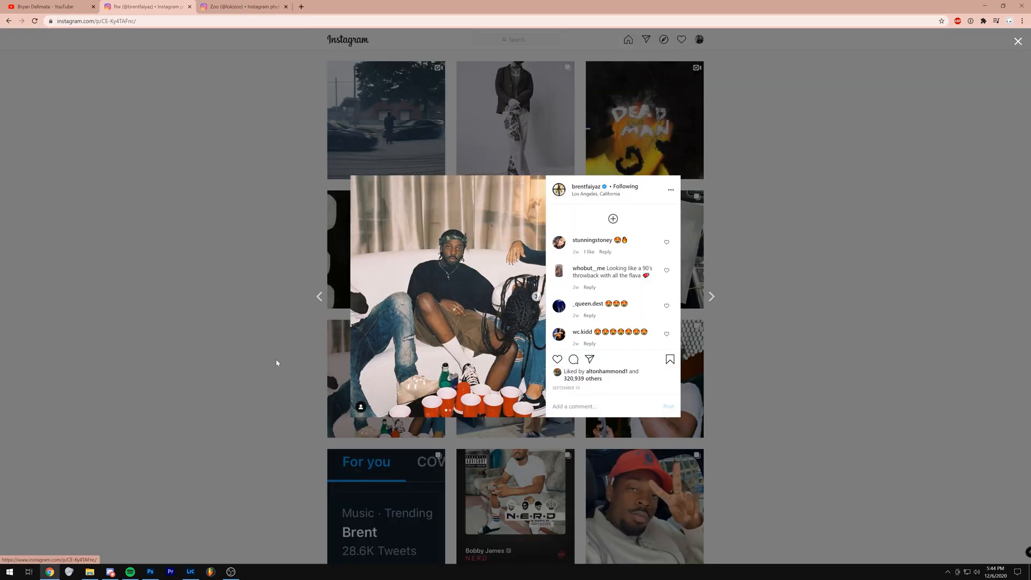
click(276, 362)
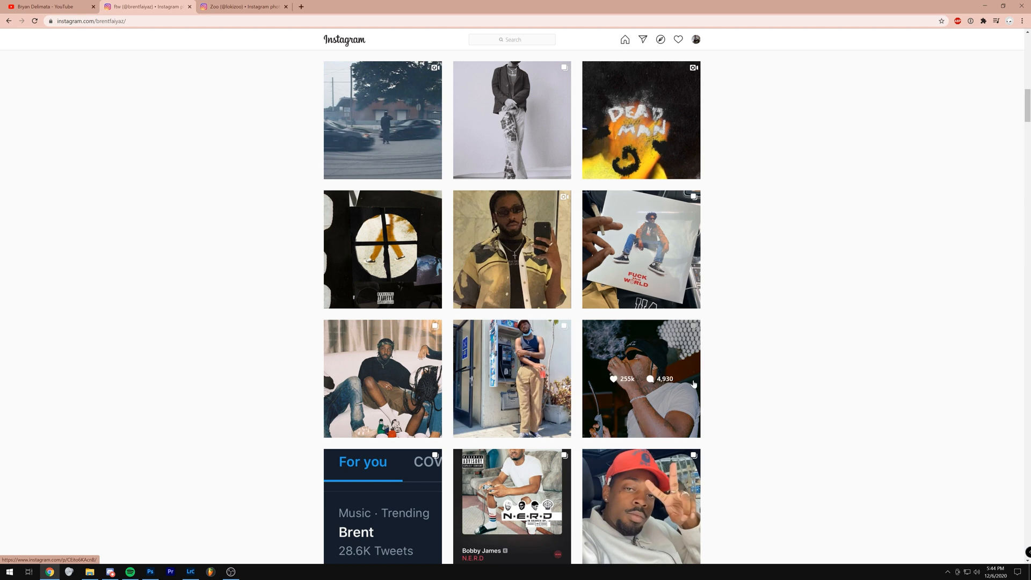
click(398, 369)
click(540, 300)
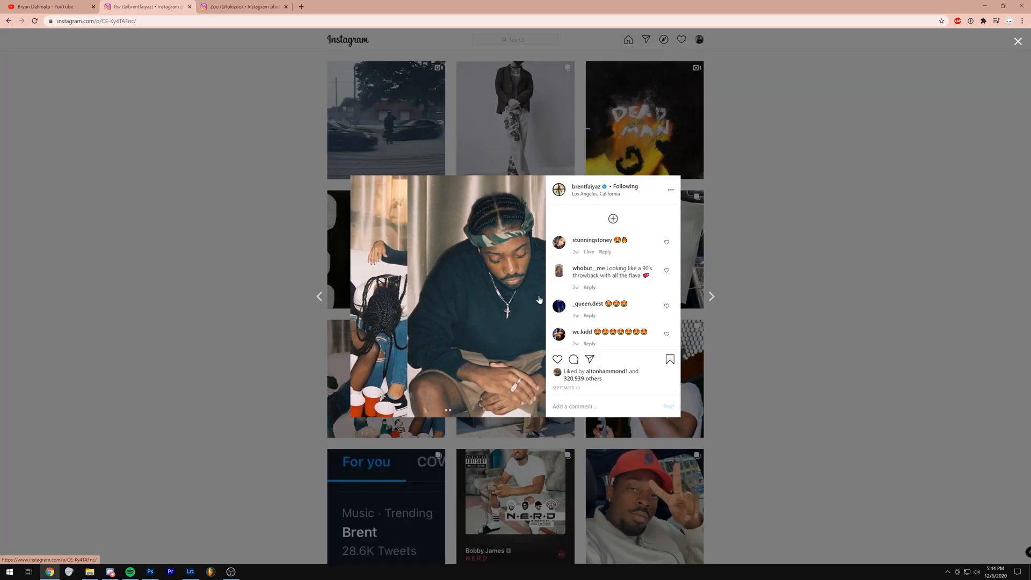
click(746, 260)
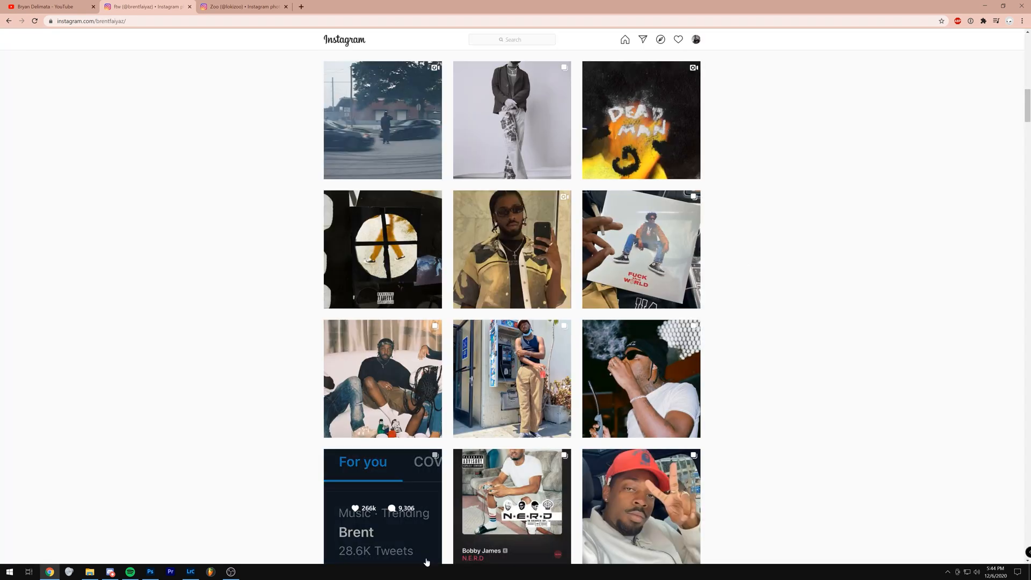
key(alt+Tab)
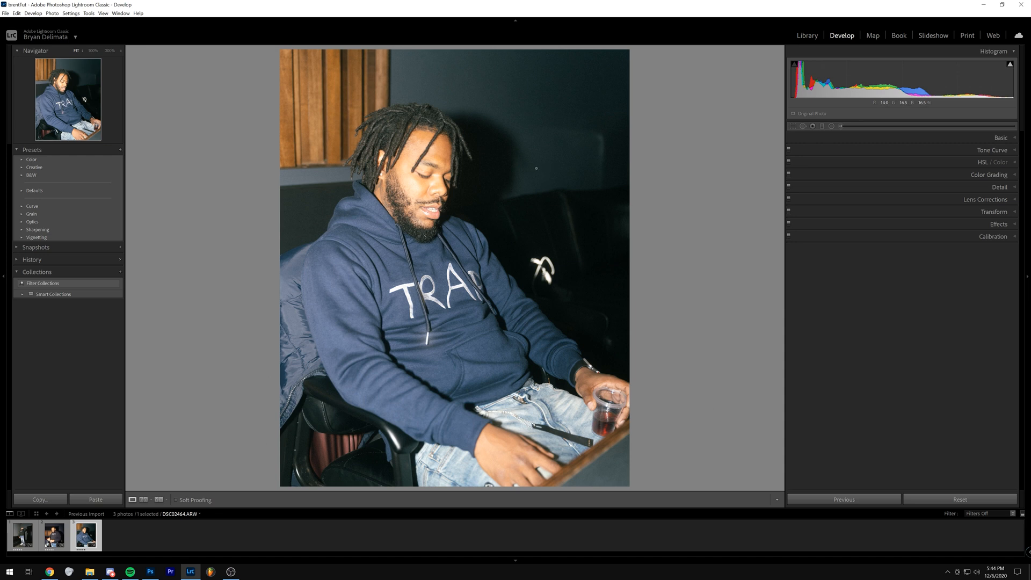
Strengthen the green shadow tint in Color Grading to saturation 32, keeping the hue at 112.
click(982, 162)
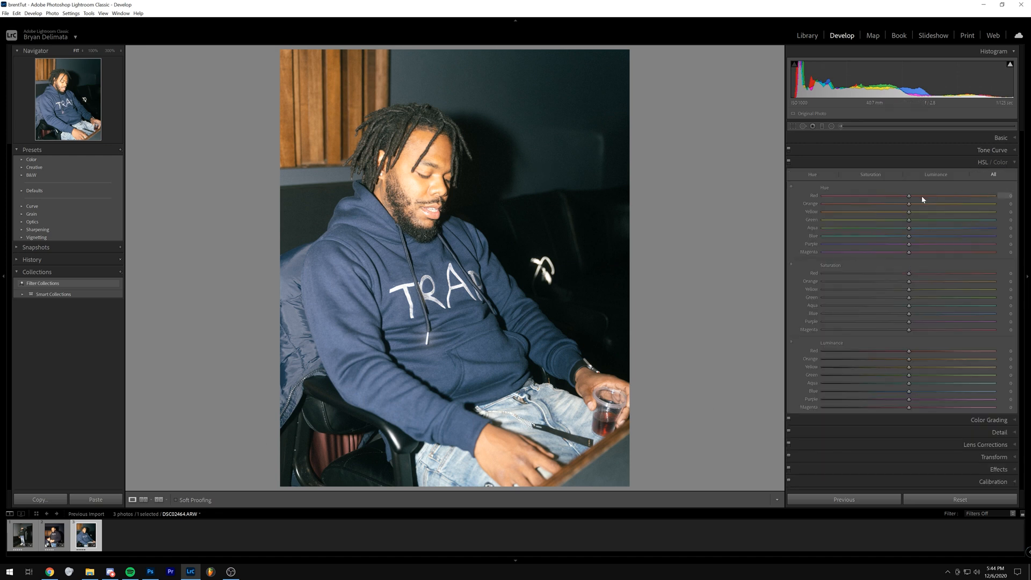
click(1017, 162)
click(997, 175)
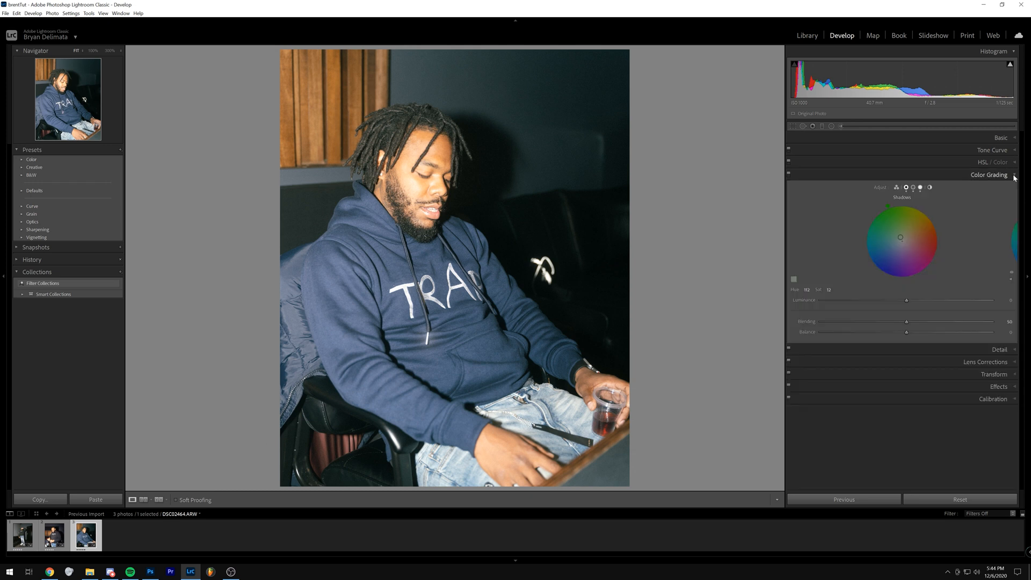
drag(897, 217, 897, 231)
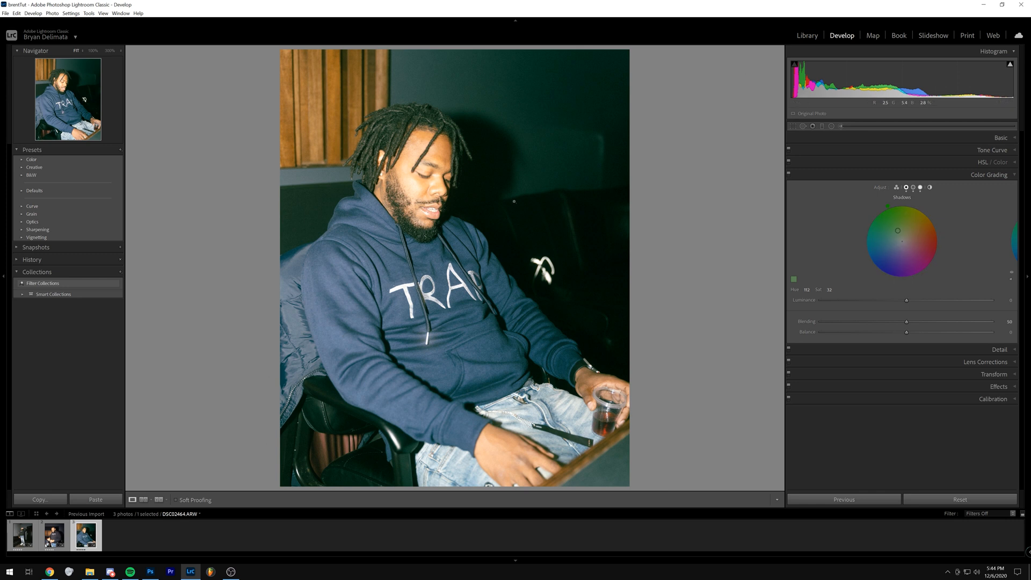
Undo the last colour grading change on the hoodie portrait.
key(ctrl+z)
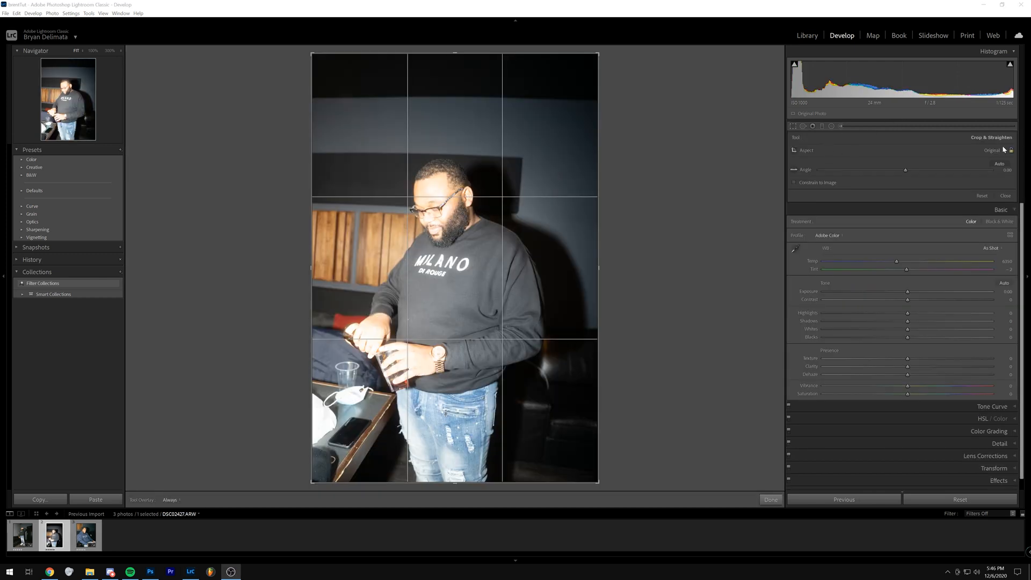
Crop the standing portrait DSC02427 to 4 x 5 / 8 x 10, straightening it by about 2 degrees and tightening the frame around the man.
click(1004, 150)
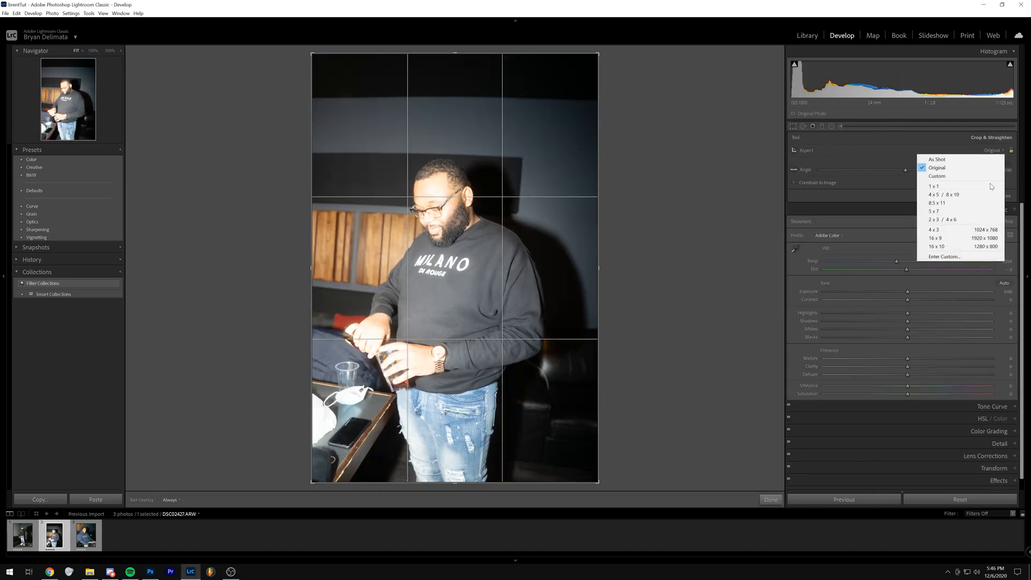
click(951, 205)
click(794, 169)
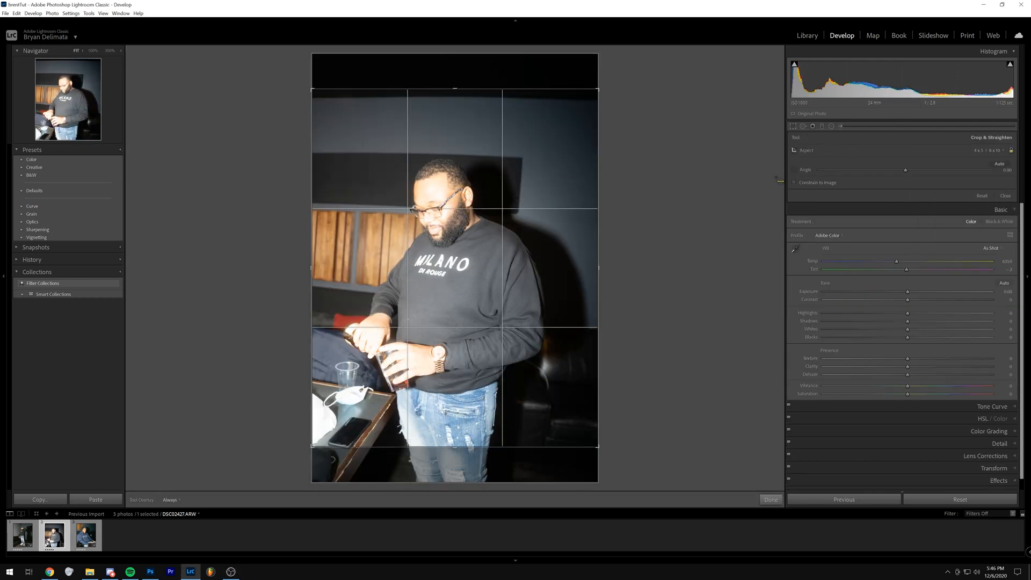
drag(360, 212, 486, 216)
drag(592, 273, 586, 273)
drag(542, 275, 543, 291)
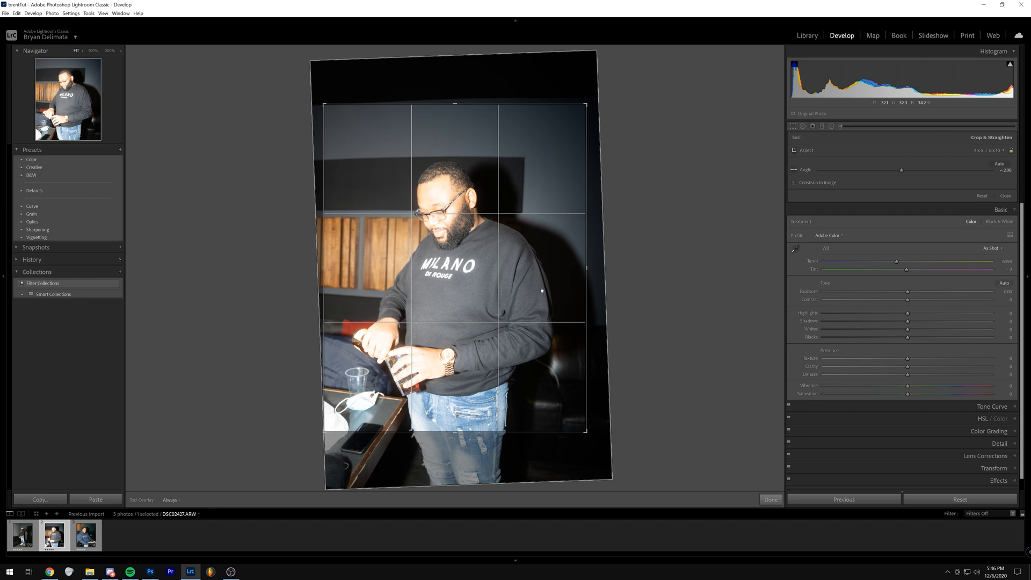
key(Return)
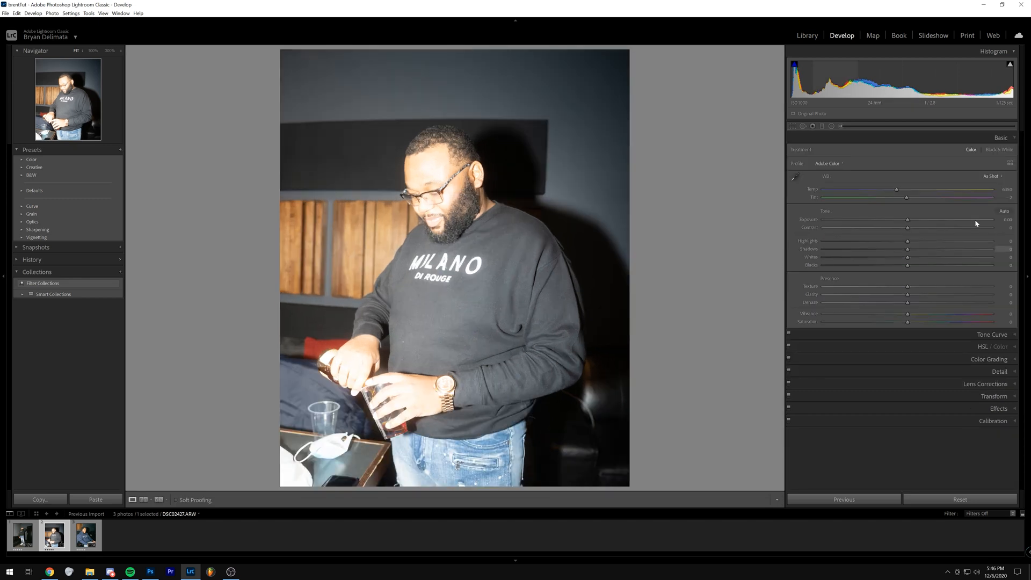
Lower the exposure, set highlights to -5, shadows and blacks to -4 and vibrance to +5, and adjust the tone curve's black point.
drag(907, 220, 905, 267)
key(ctrl+z)
drag(908, 314, 915, 314)
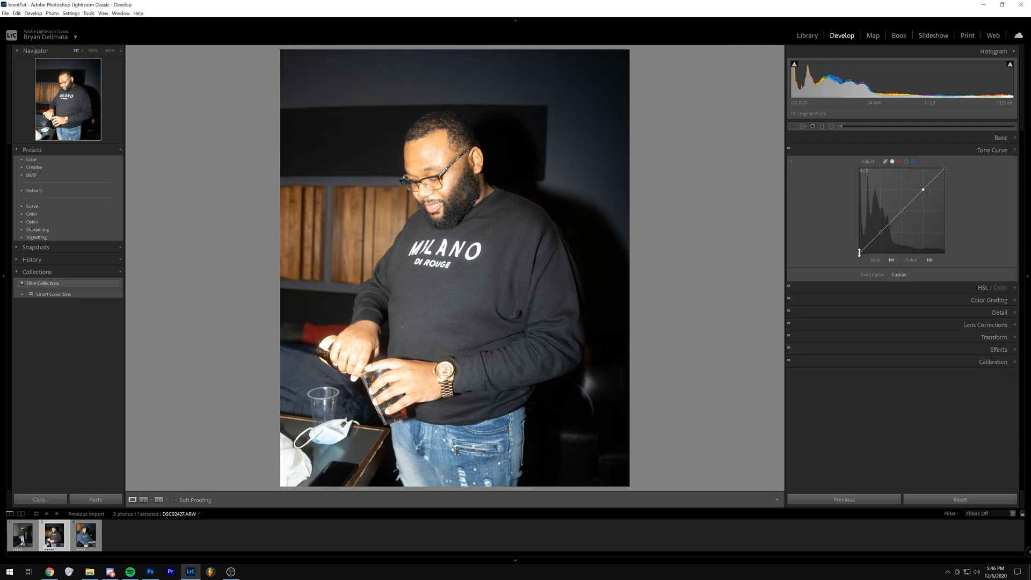
drag(859, 252, 908, 241)
Tint the shadows with hue 260 and the midtones with hue 273 in Color Grading, keeping both saturations very low.
click(989, 300)
drag(807, 290, 971, 290)
drag(905, 245, 901, 245)
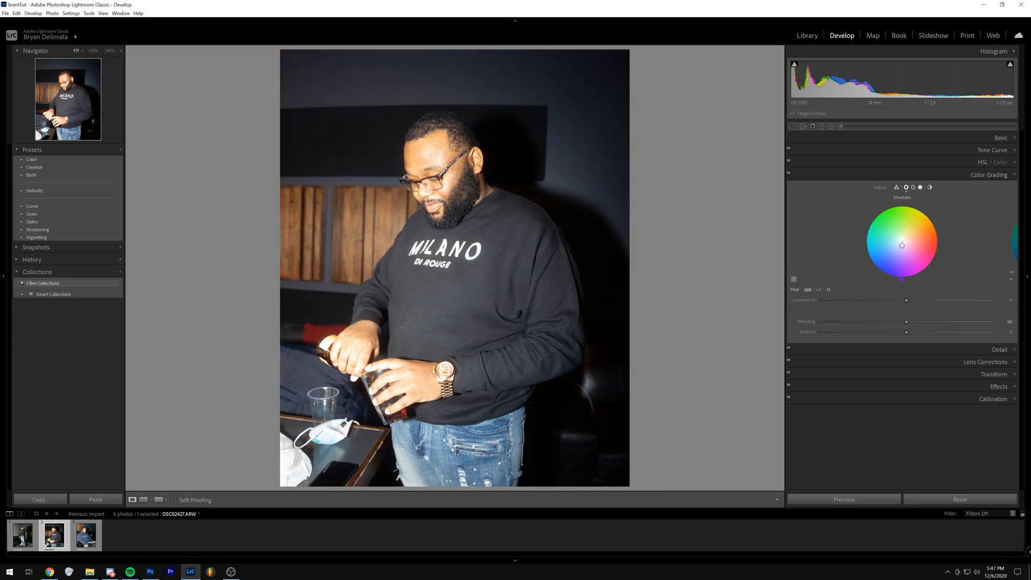
click(914, 188)
drag(832, 291, 785, 291)
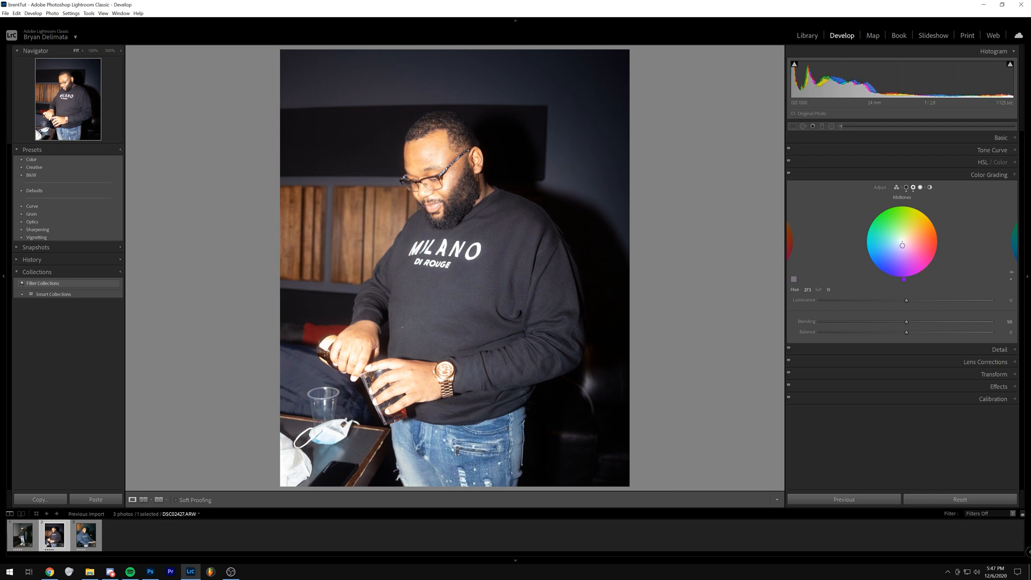
drag(827, 291, 824, 291)
Give the highlights a faint warm orange tint with saturation 7 in Color Grading.
click(1015, 237)
drag(805, 291, 854, 288)
drag(923, 241, 916, 229)
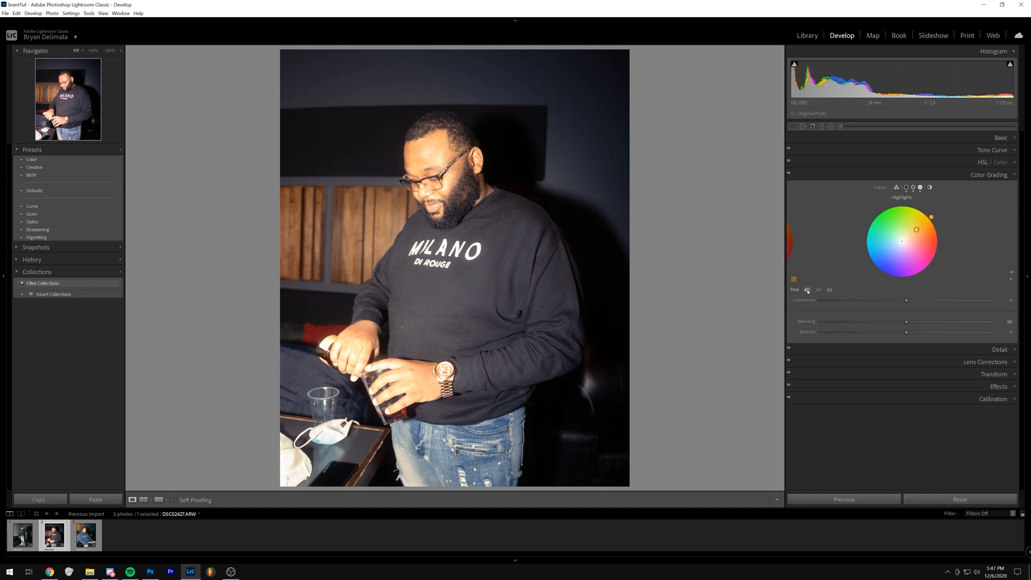
drag(830, 291, 806, 291)
drag(905, 238, 904, 240)
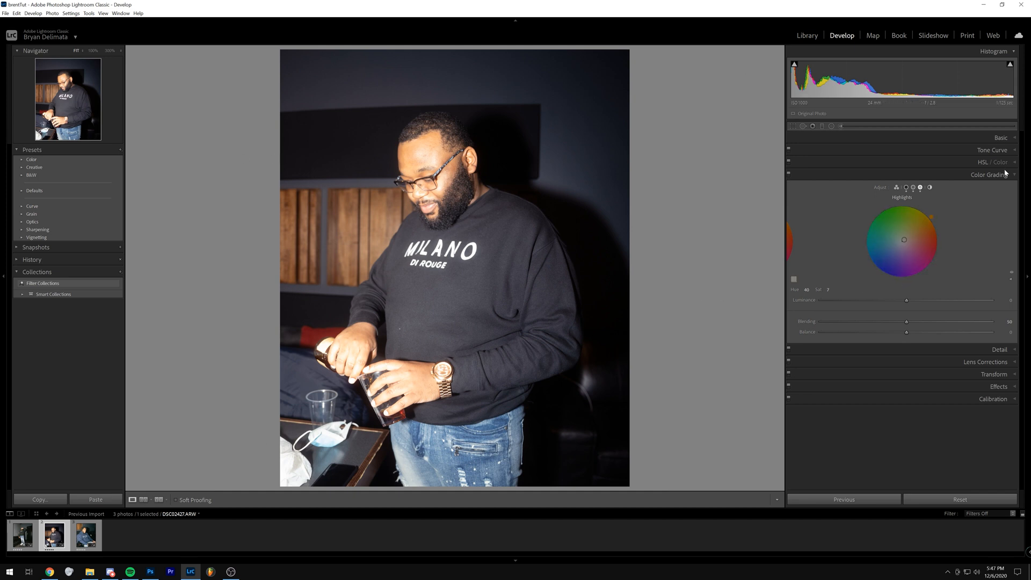
Increase the sharpening masking, then apply chromatic aberration removal and lens profile corrections, comparing the photo with and without the profile.
click(850, 349)
drag(843, 307, 950, 308)
click(951, 388)
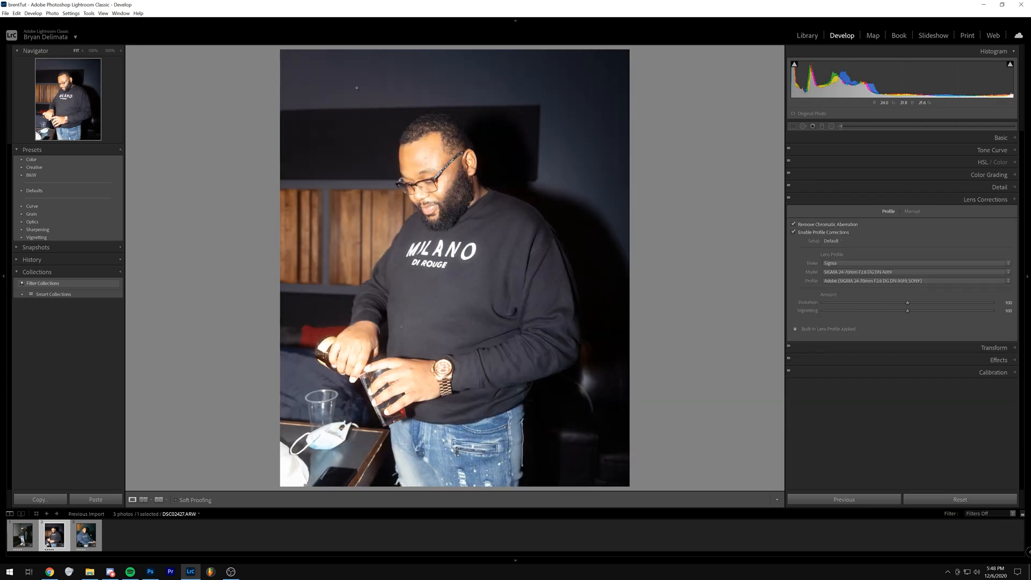
click(793, 232)
click(793, 232)
Add film grain with amount 35, size 34 and roughness 42, checking it at 100% on the face.
click(994, 348)
click(900, 381)
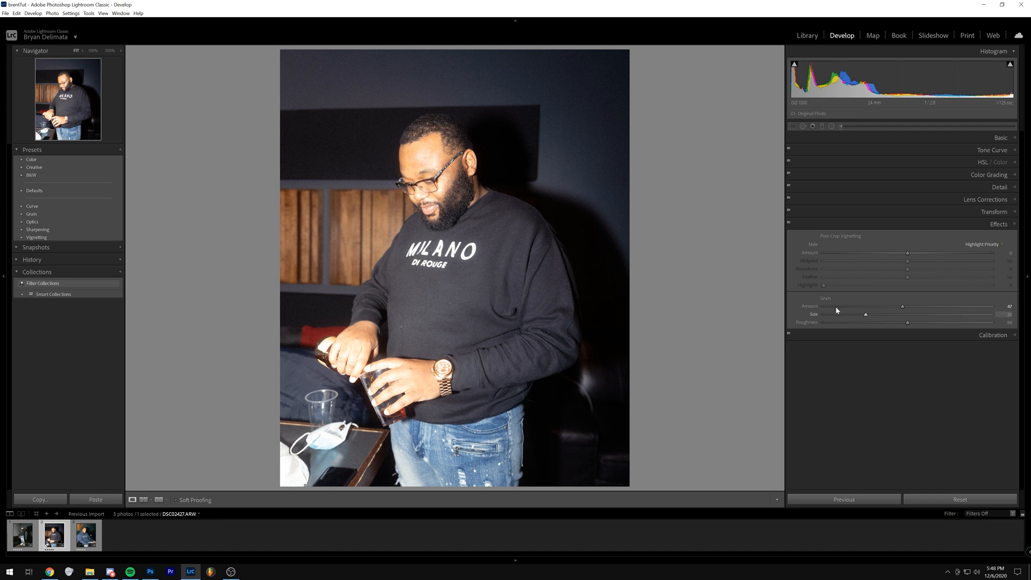
click(470, 236)
drag(471, 236, 586, 236)
drag(866, 315, 890, 315)
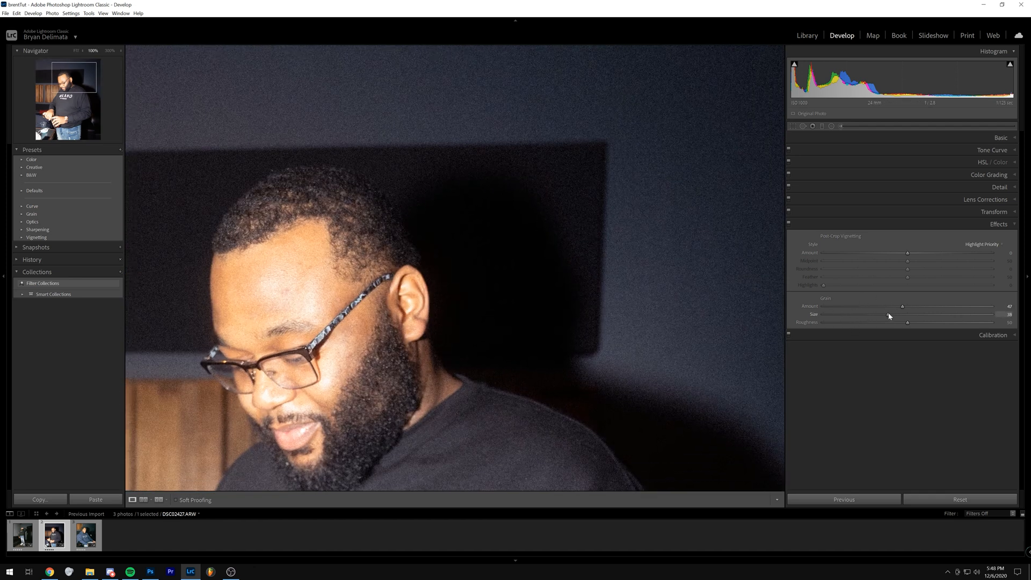
click(647, 274)
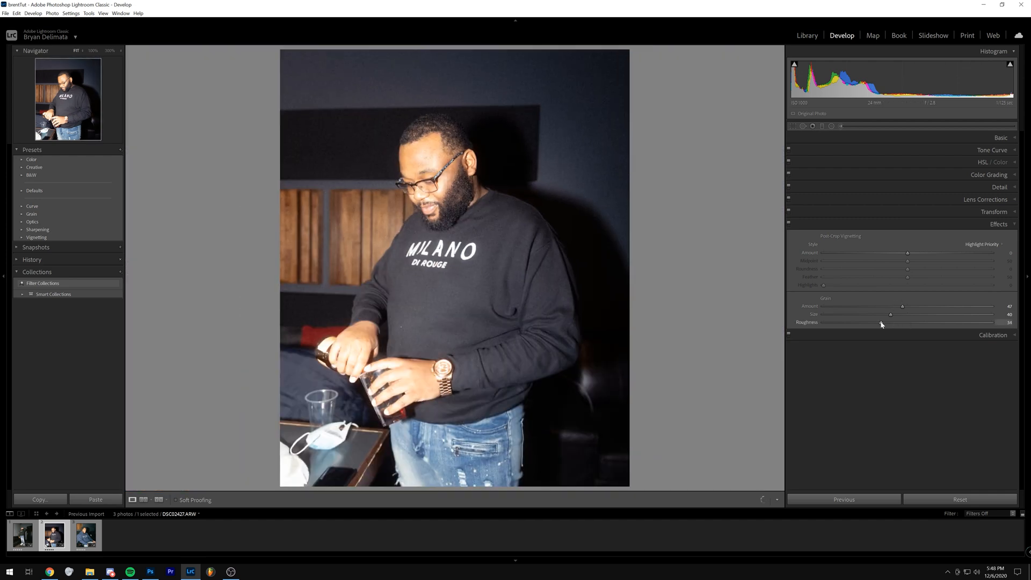
drag(890, 324, 883, 317)
click(891, 307)
click(638, 200)
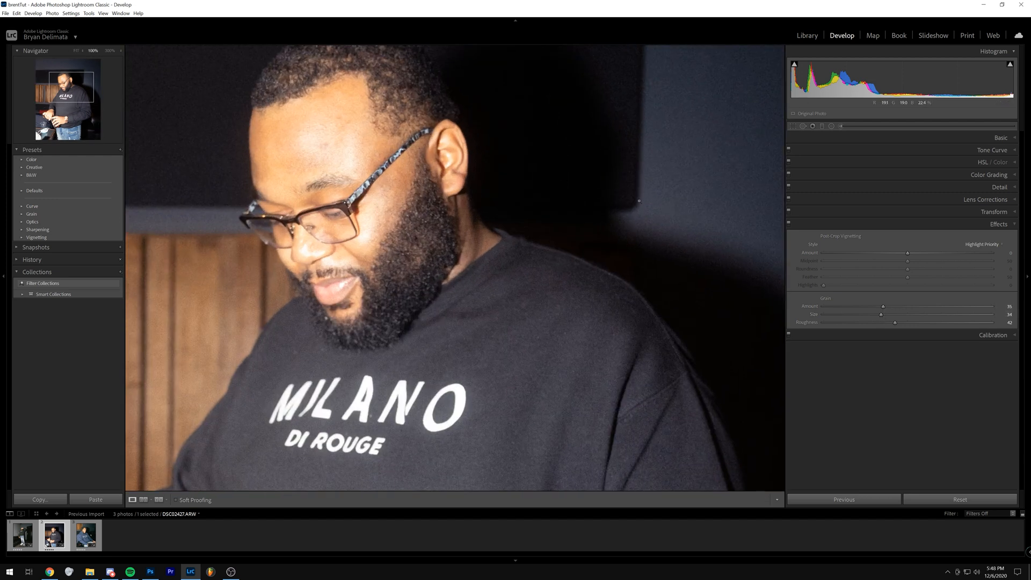
click(639, 201)
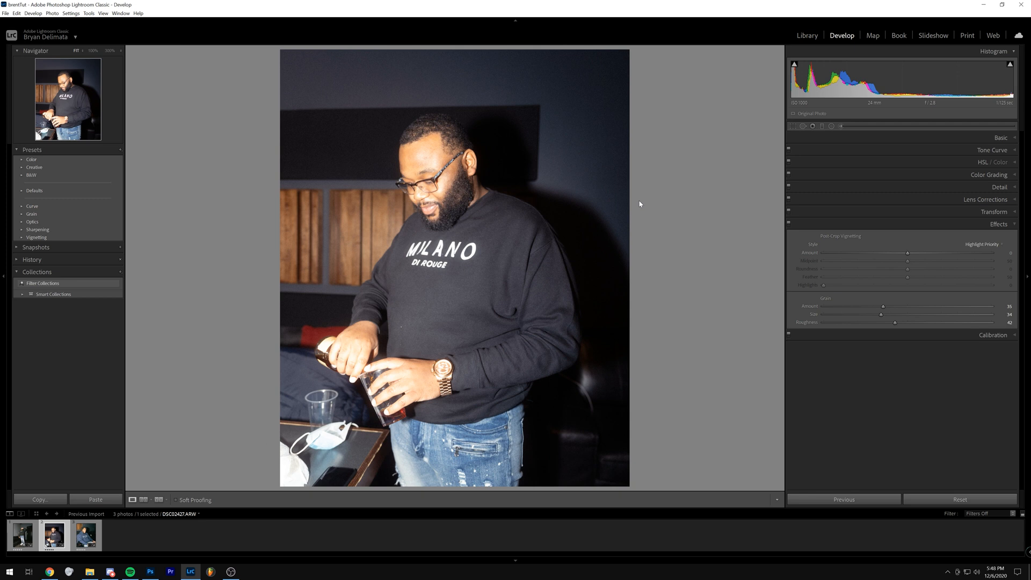
Lower the portrait's exposure slightly to -1.37.
click(1000, 138)
drag(886, 221, 884, 221)
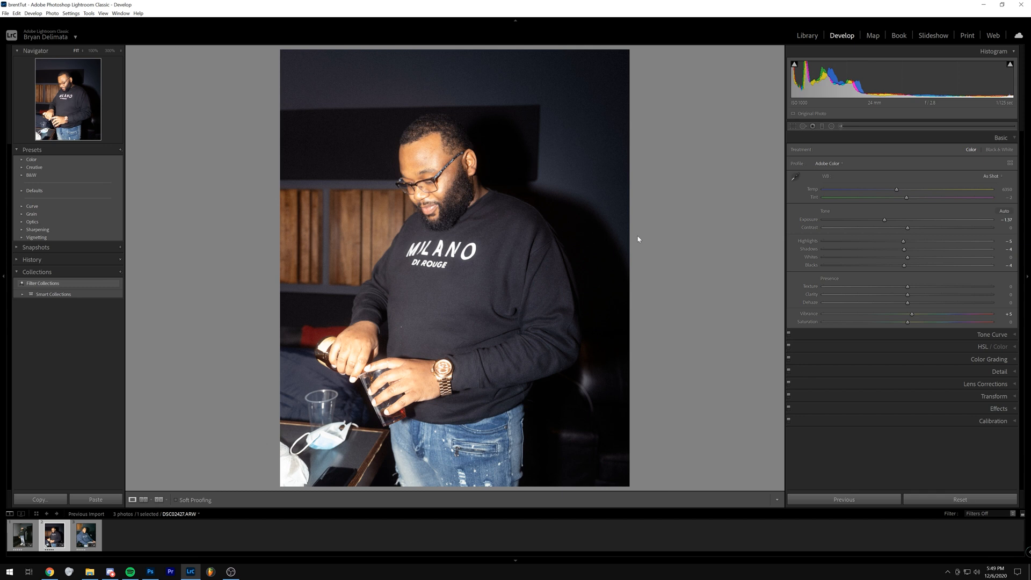
Select all three edited photos in the filmstrip and open their export settings.
click(23, 535)
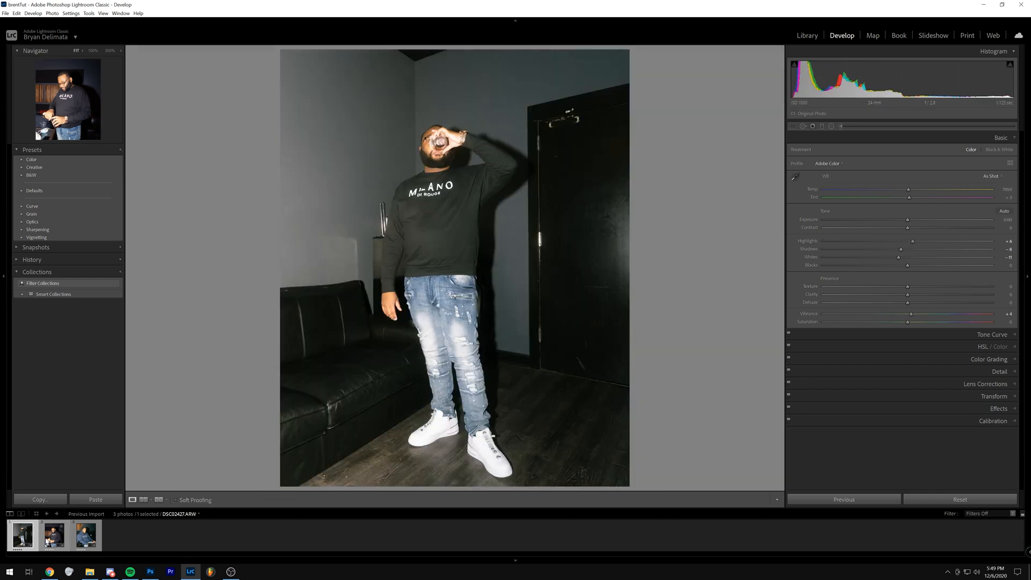
shift+click(86, 536)
click(5, 14)
click(32, 110)
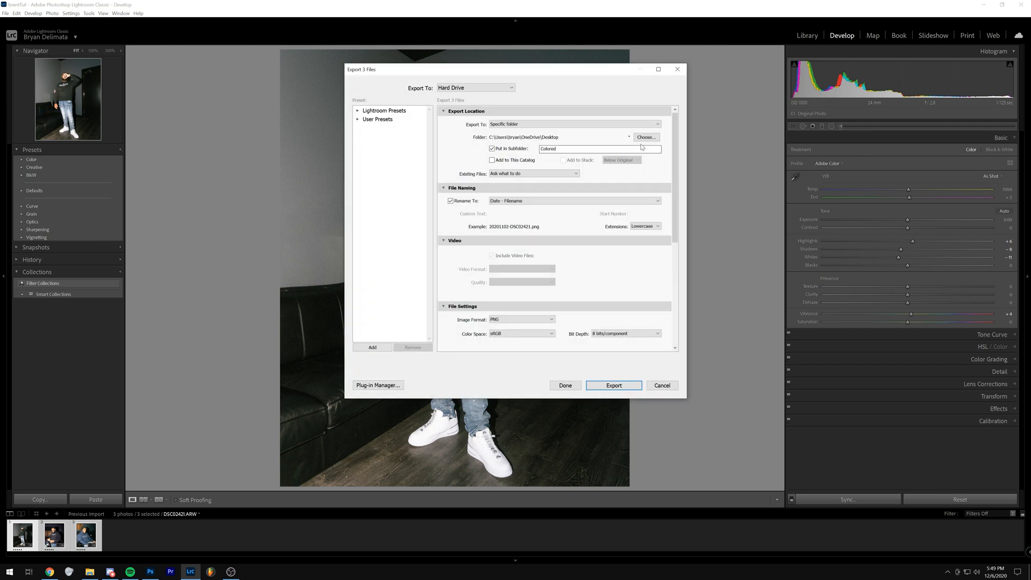
Export the three photos straight into the Desktop's brentTut folder, without putting them in a subfolder.
click(647, 138)
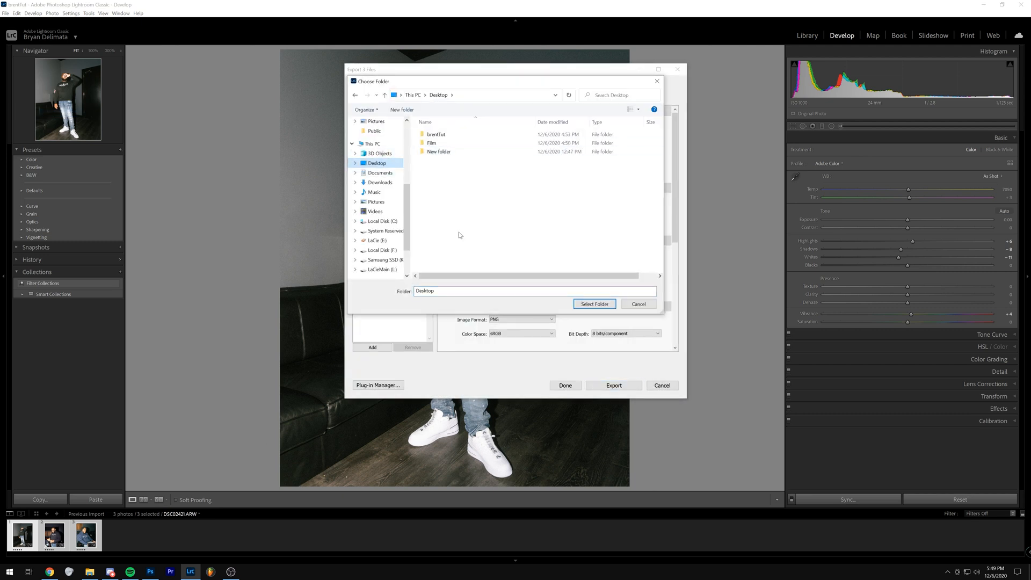
click(436, 135)
click(593, 304)
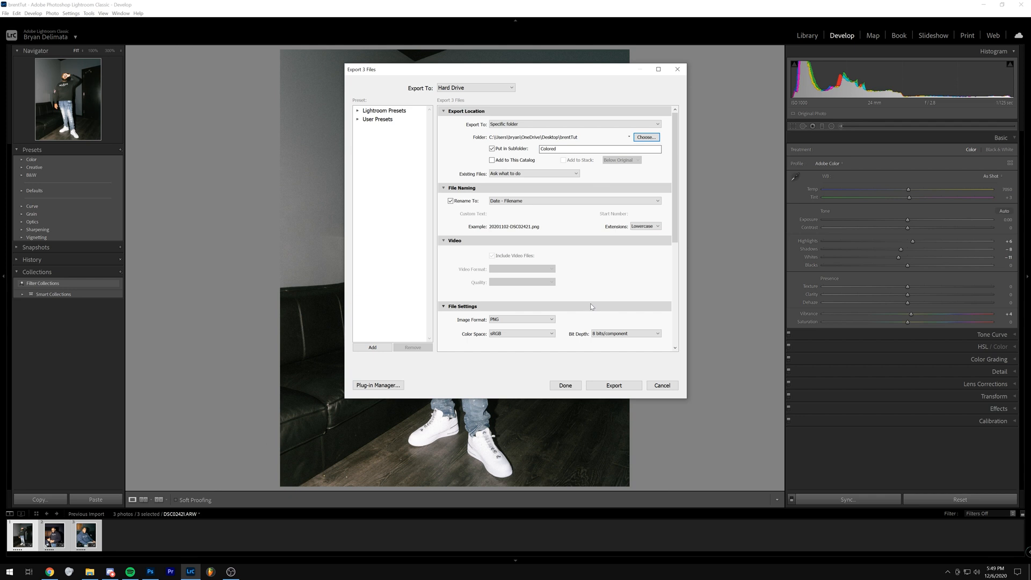
click(493, 148)
scroll(564, 242, down, 5)
scroll(564, 242, up, 5)
click(616, 390)
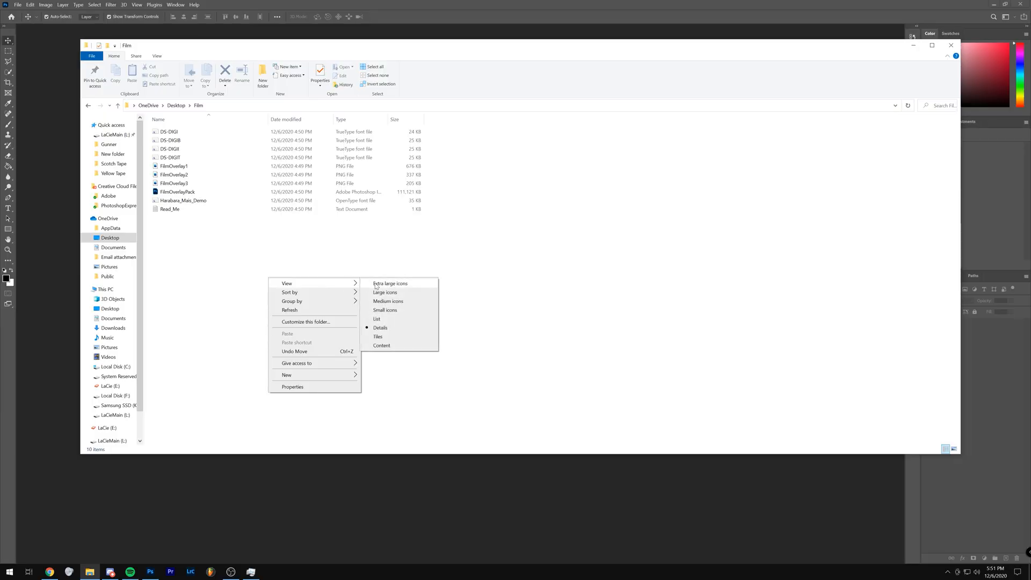
Show the Film folder's files as extra large icons and open the FilmOverlay1 image in Photoshop.
click(390, 284)
drag(446, 42, 420, 64)
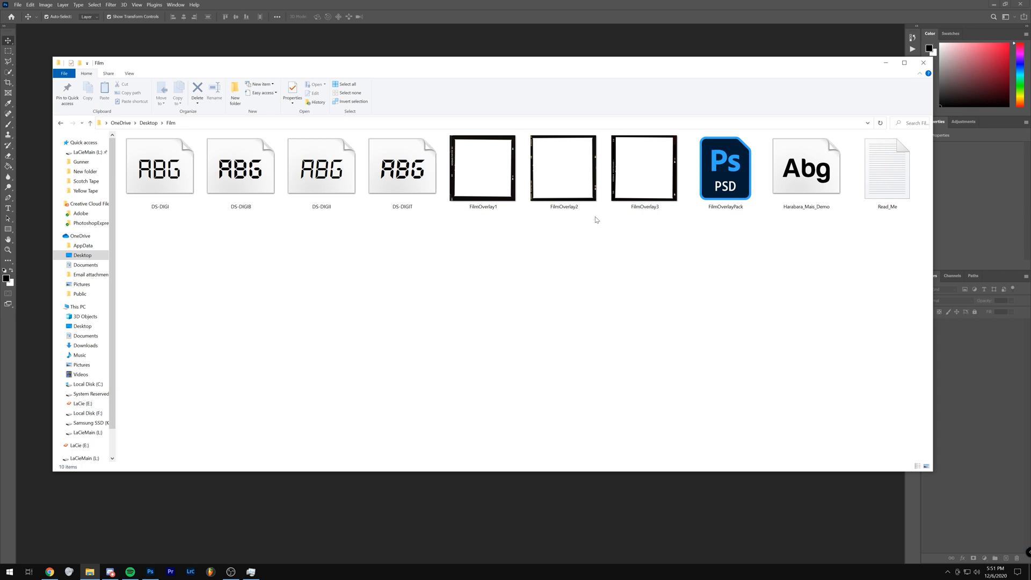
drag(491, 233, 655, 191)
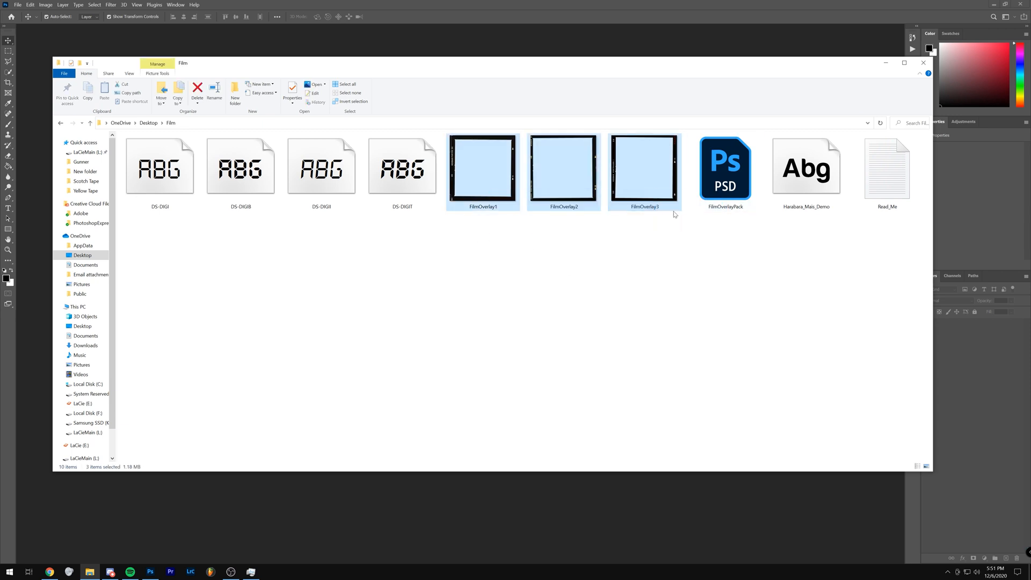
click(451, 199)
drag(467, 218, 616, 183)
click(489, 198)
drag(479, 184, 410, 507)
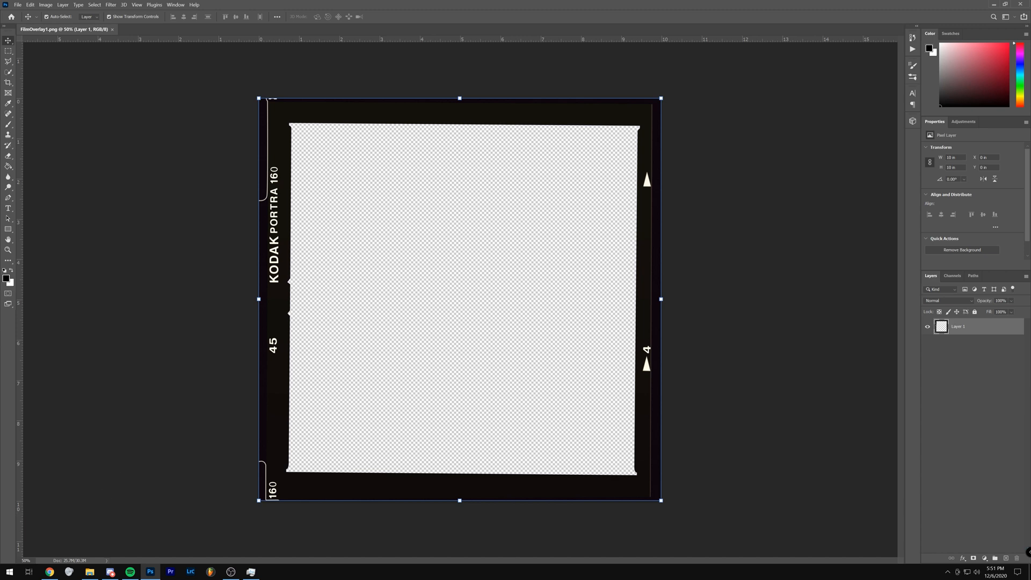
Switch to File Explorer and place the exported hoodie portrait from the brentTut folder into the FilmOverlay1 document.
click(90, 572)
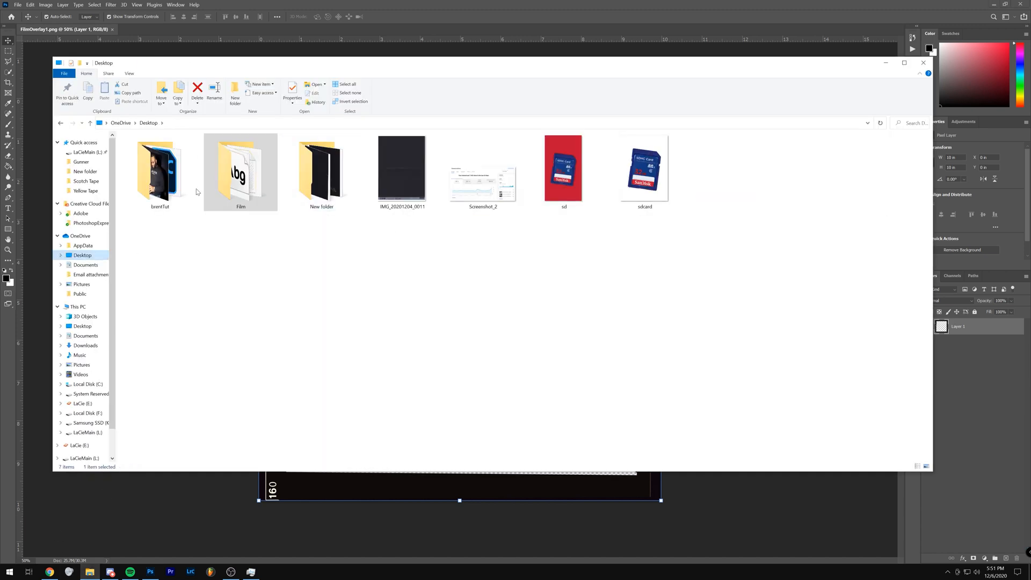
double_click(160, 171)
right_click(226, 260)
click(363, 267)
drag(483, 170, 389, 520)
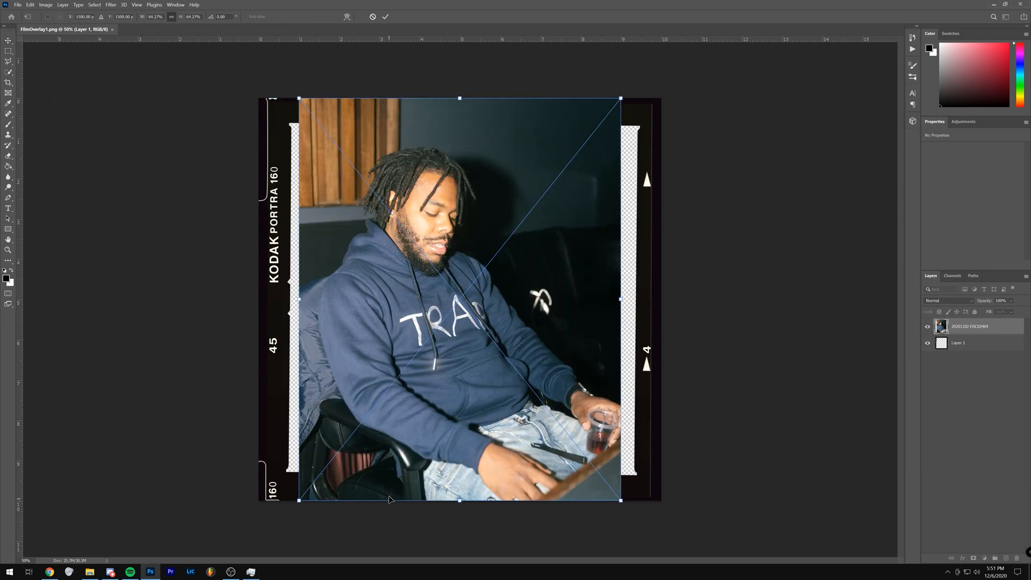
Scale the placed portrait to about 8.88 x 11.1 in and position it beneath the overlay layer so it fills the frame opening.
mouse_move(625, 298)
mouse_down()
mouse_move(652, 296)
mouse_move(637, 295)
mouse_up()
key(Return)
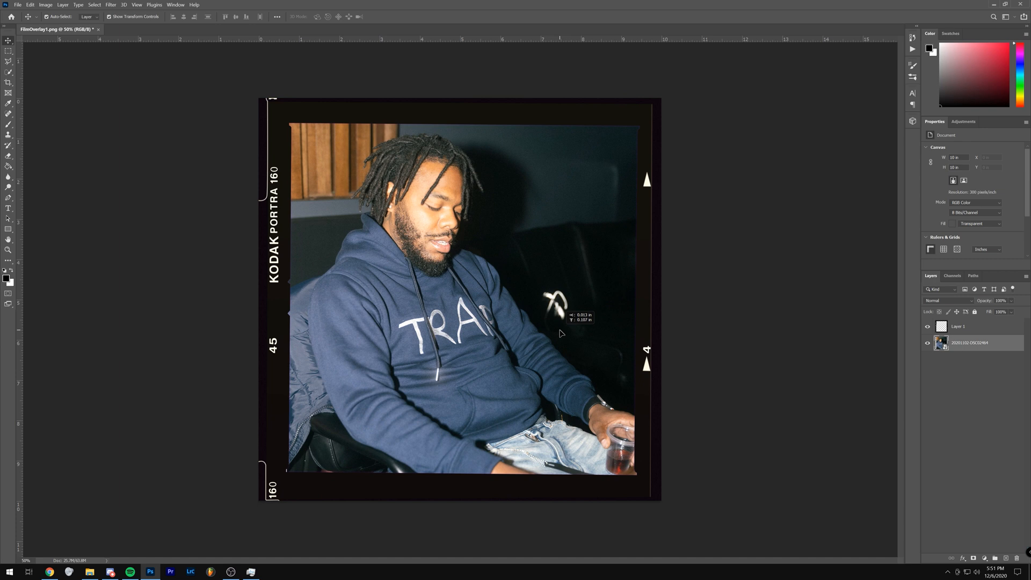
click(739, 347)
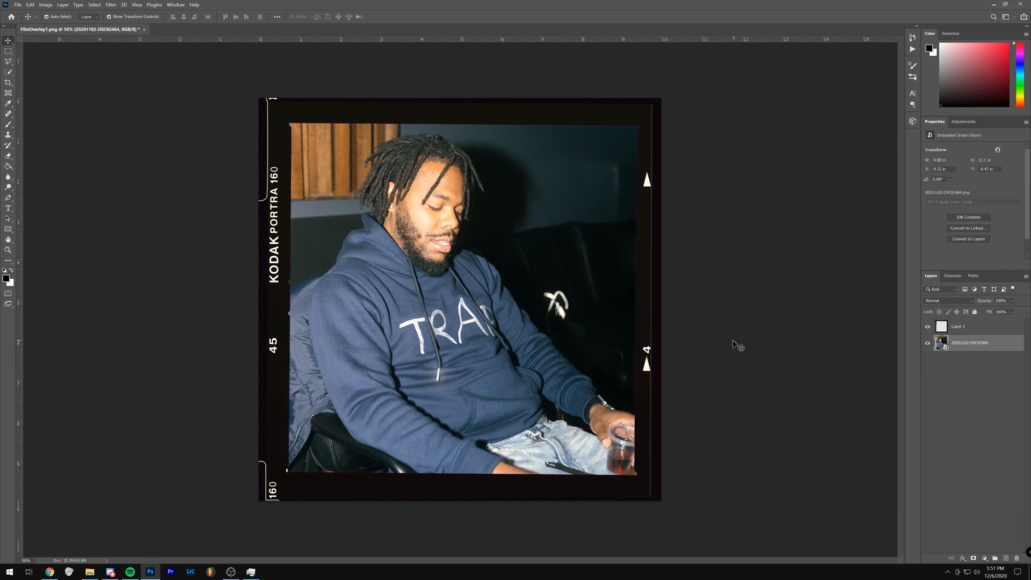
scroll(314, 491, up, 3)
click(245, 515)
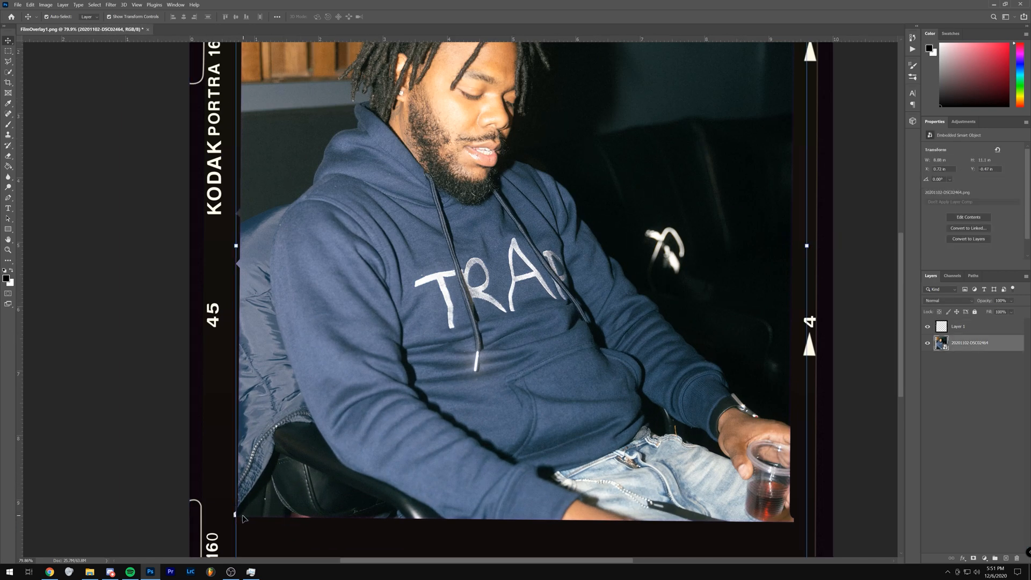
scroll(305, 473, down, 2)
Add light Gaussian noise to the film overlay layer and inspect the frame's edge up close.
click(956, 328)
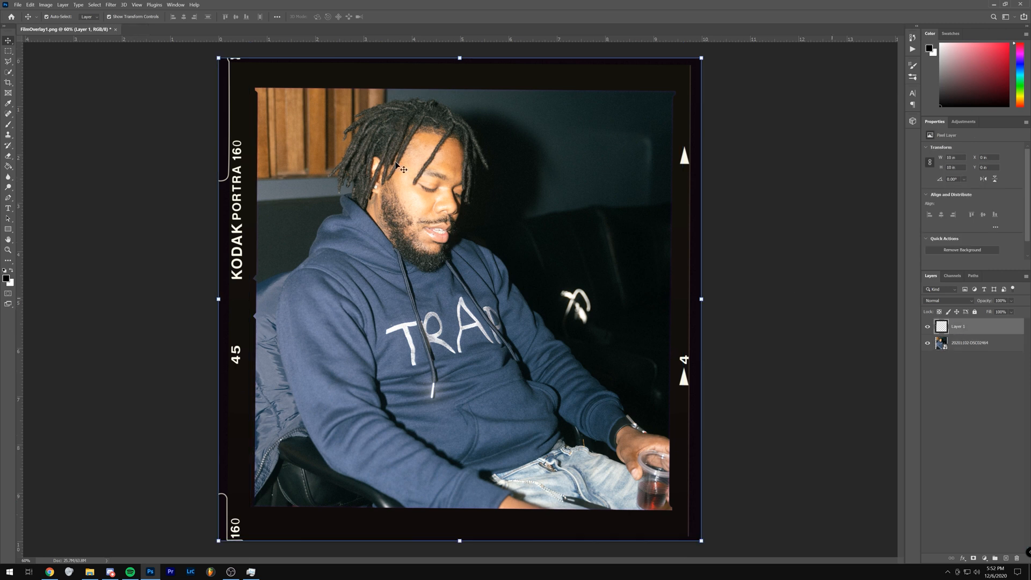
click(111, 5)
mouse_move(129, 125)
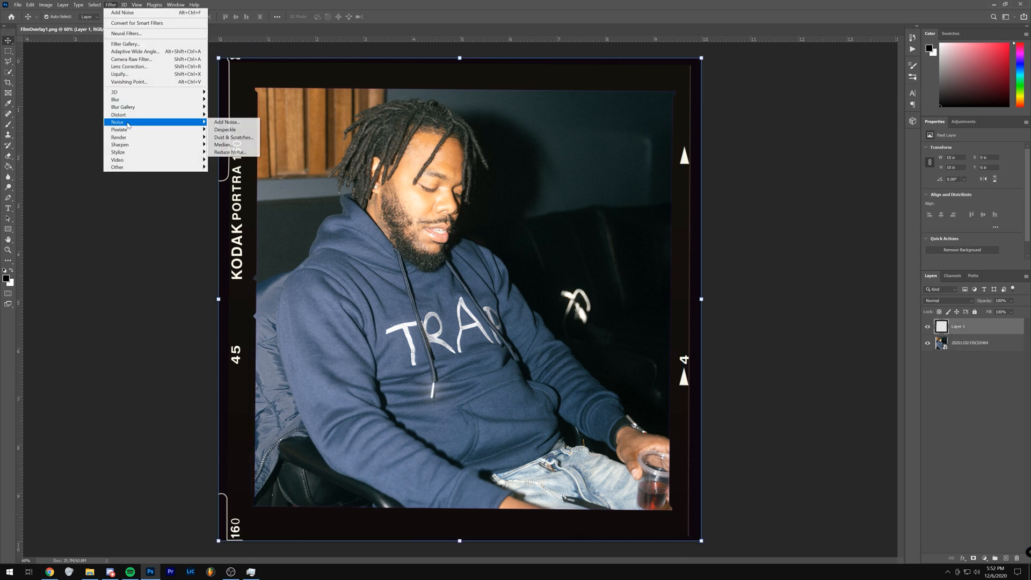
click(211, 124)
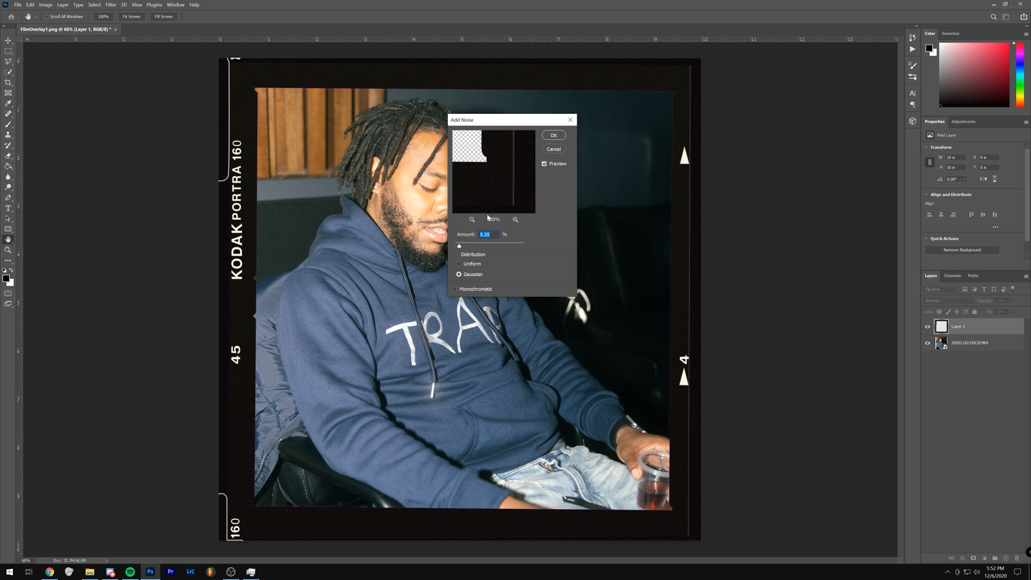
click(459, 275)
drag(459, 246, 459, 246)
click(553, 135)
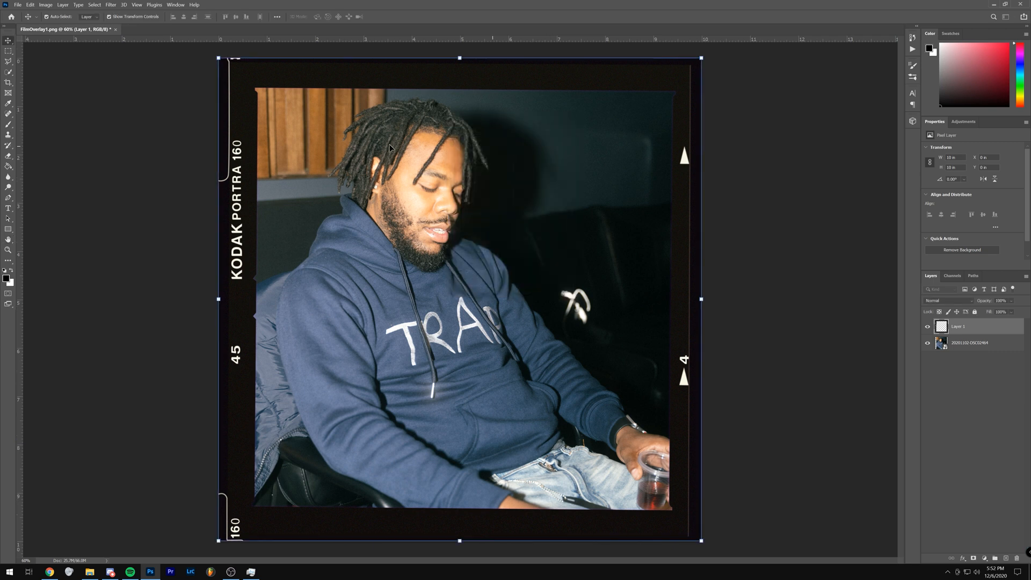
scroll(260, 126, down, 1)
scroll(546, 127, up, 5)
scroll(627, 55, up, 2)
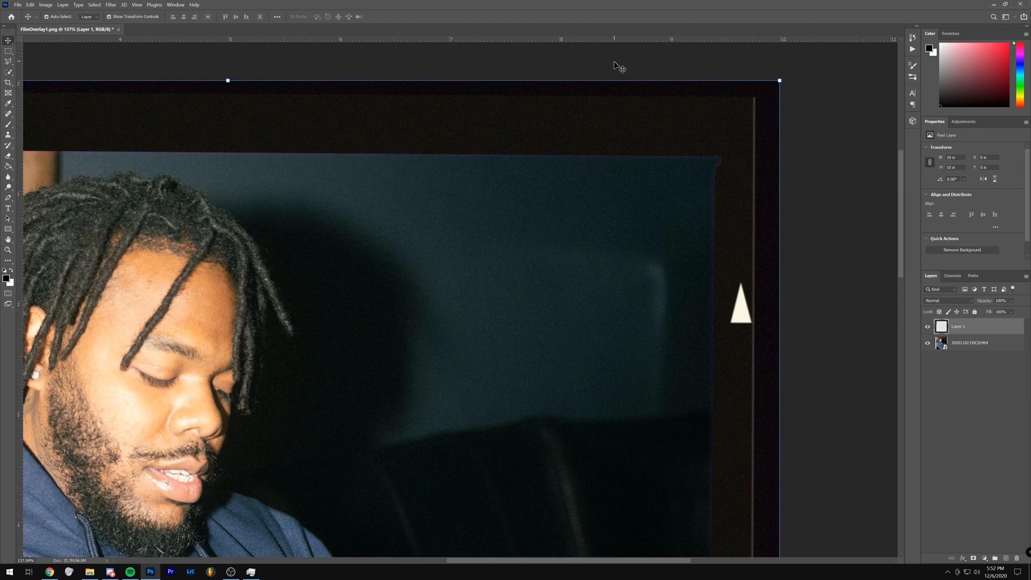
Switch to File Explorer and open the FilmOverlayPack.psd file from the overlay folder on the Desktop in Photoshop.
scroll(713, 222, down, 3)
scroll(713, 222, down, 2)
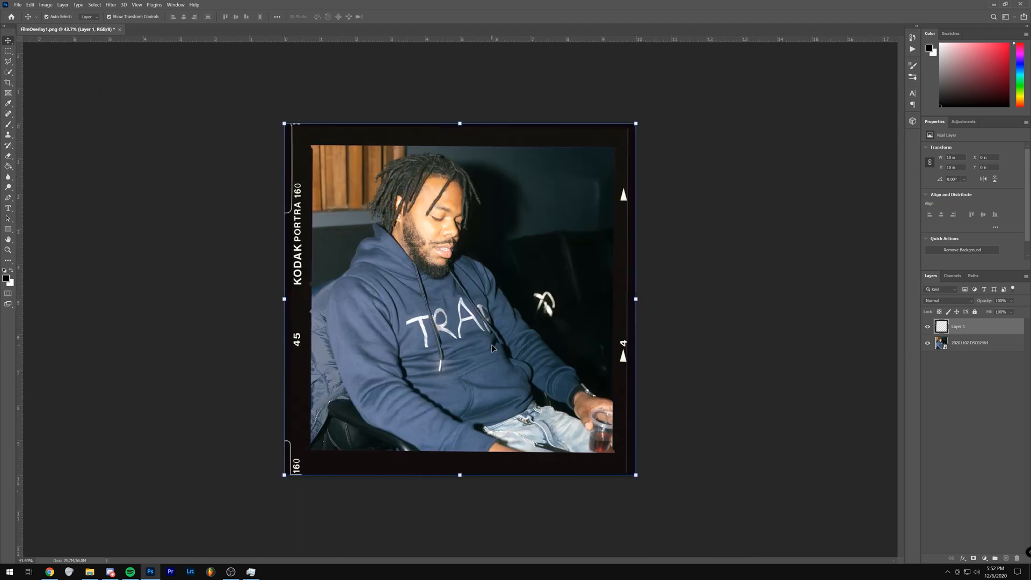
click(744, 339)
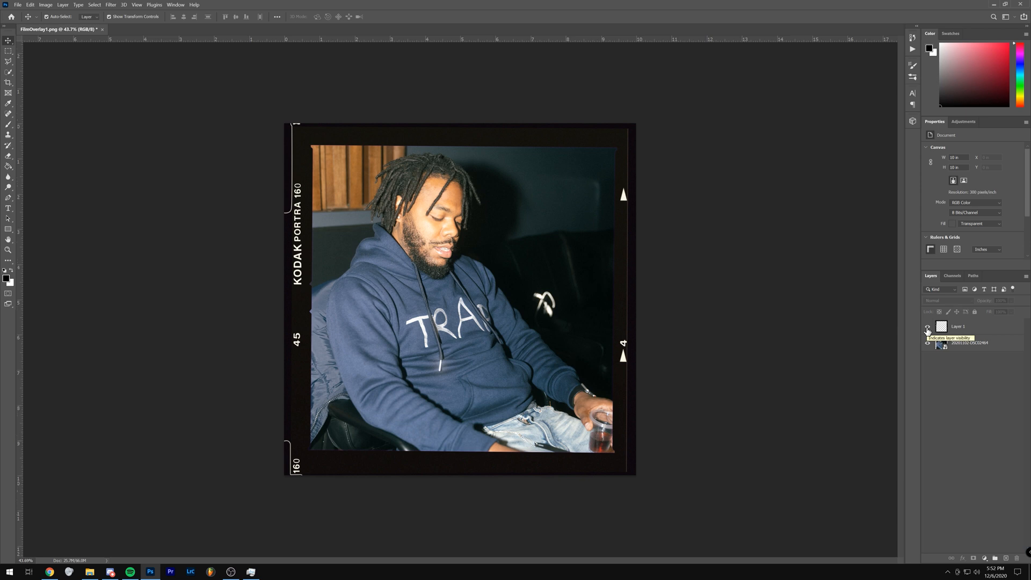
click(90, 571)
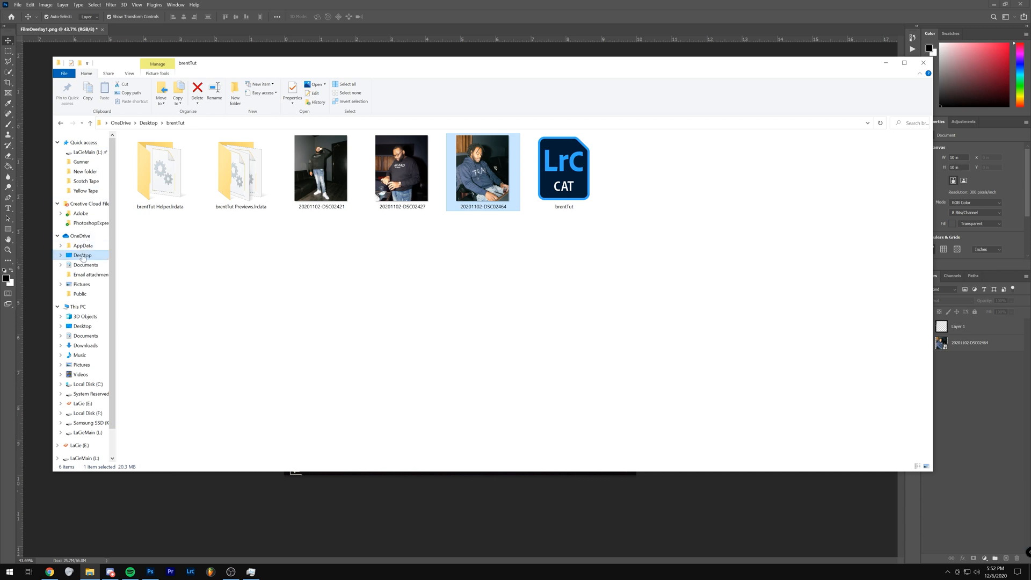
click(82, 256)
double_click(235, 175)
double_click(725, 170)
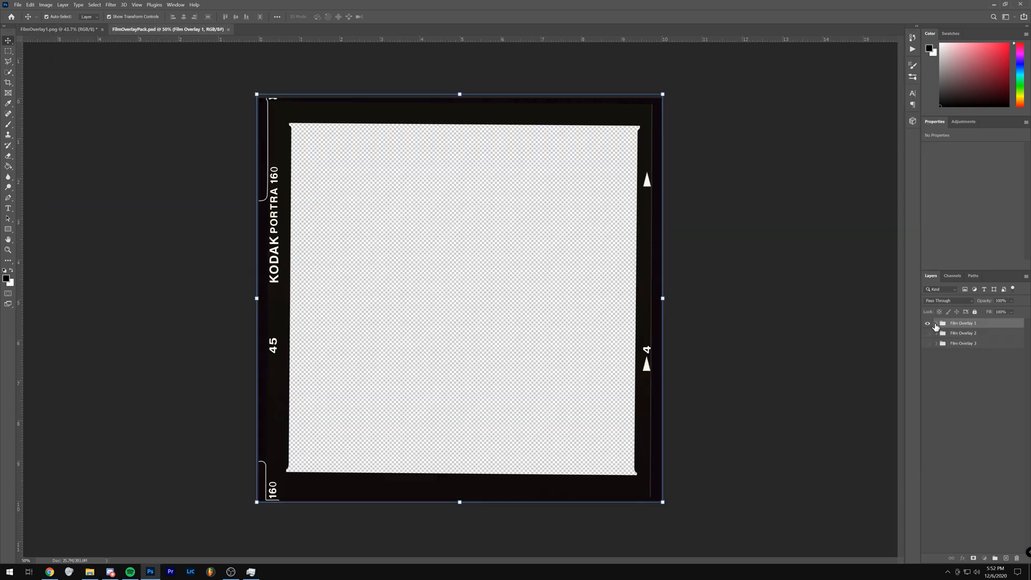
Expand the Film Overlay 1 group and try moving the frame's upper triangle marker upward.
click(937, 324)
click(937, 334)
click(929, 333)
click(929, 333)
drag(647, 179, 644, 129)
key(ctrl+z)
click(944, 338)
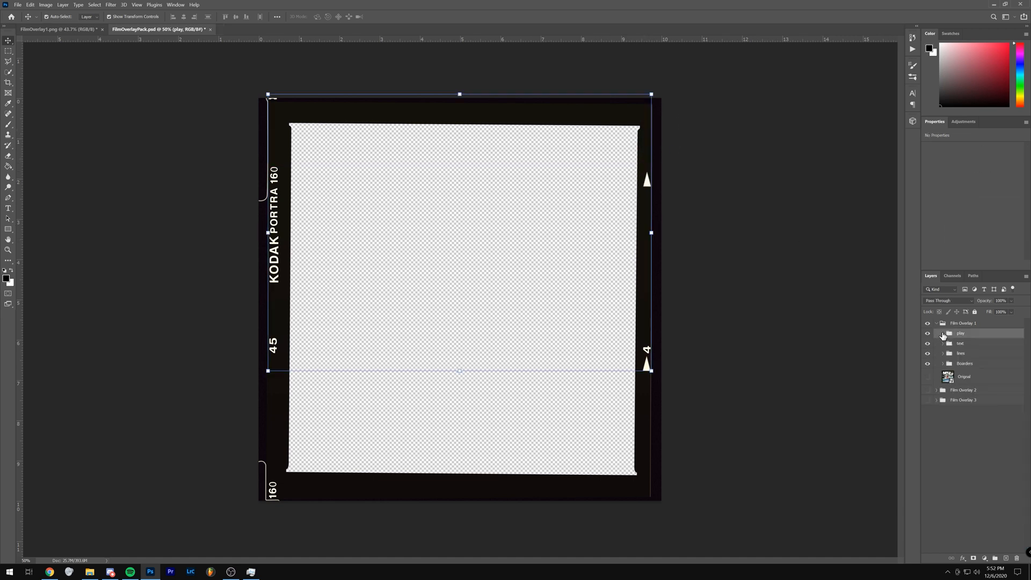
Compare the recreated frame with the Original reference layer by toggling it and the play, text, lines and Boarders groups.
click(928, 387)
click(929, 388)
click(943, 333)
click(928, 377)
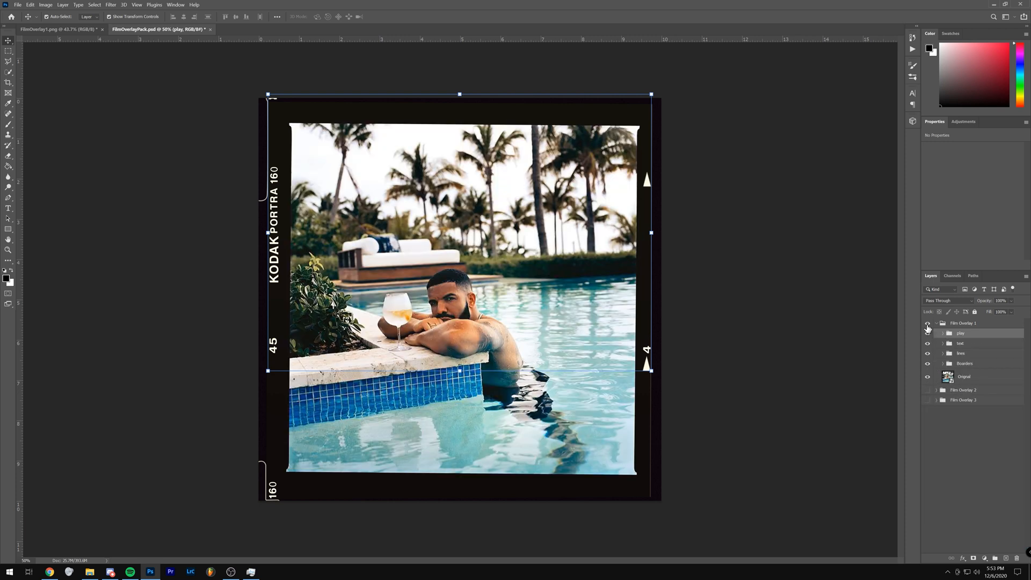
click(928, 325)
click(928, 325)
drag(929, 334, 929, 365)
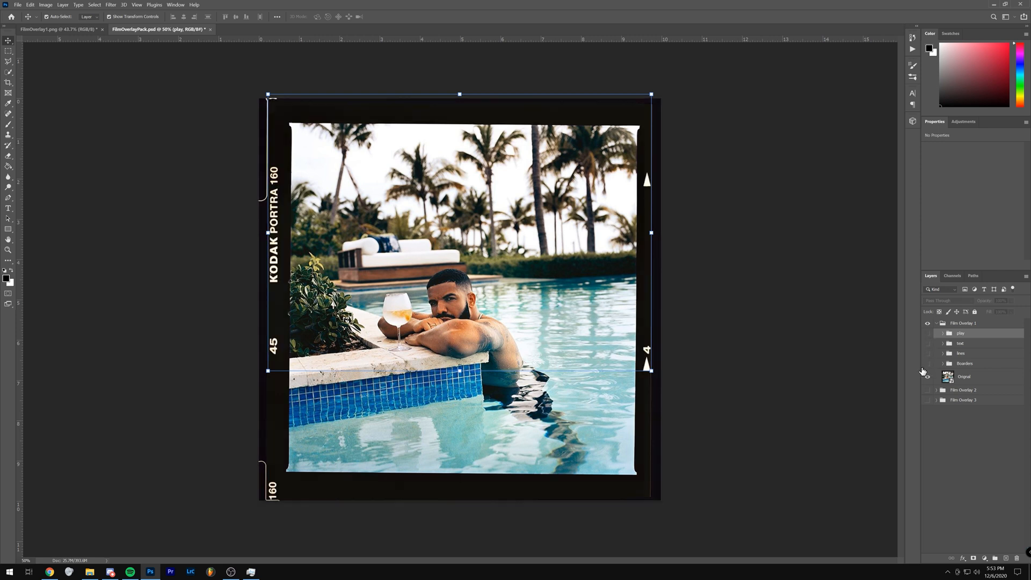
click(981, 383)
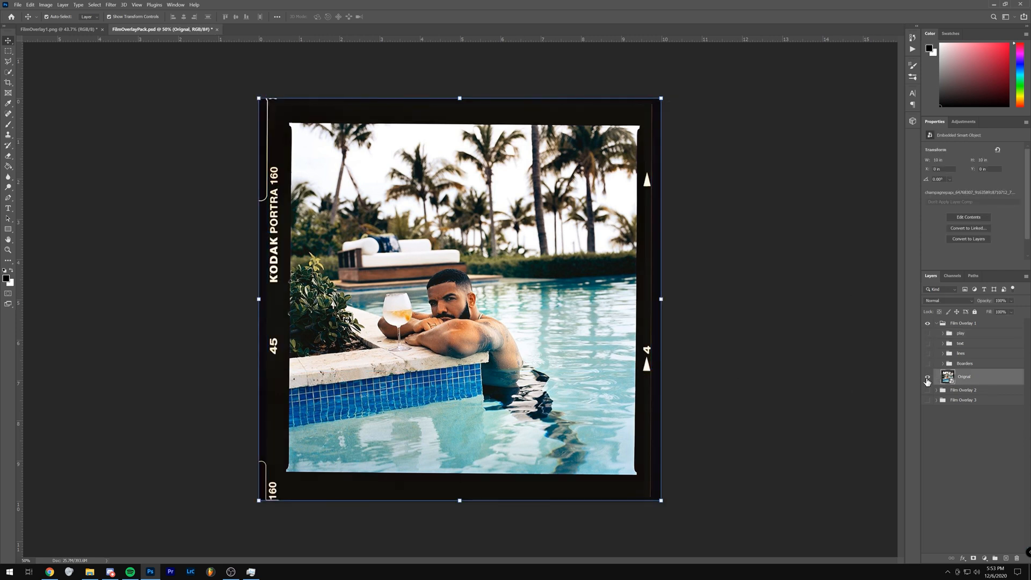
click(929, 377)
drag(928, 365, 929, 337)
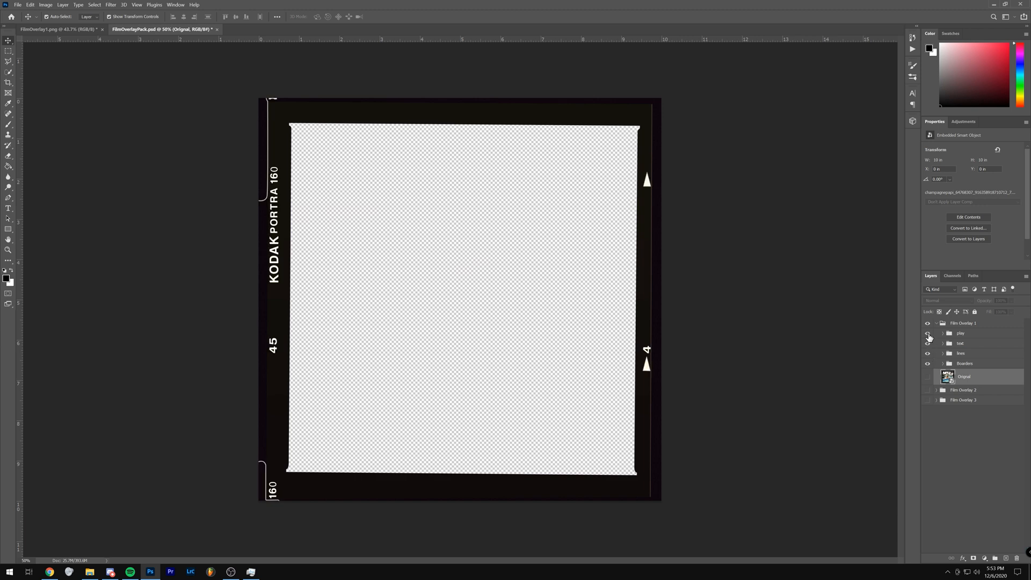
Replace the KODAK lettering in the text group of Film Overlay 1 with a custom first name.
click(944, 344)
click(972, 358)
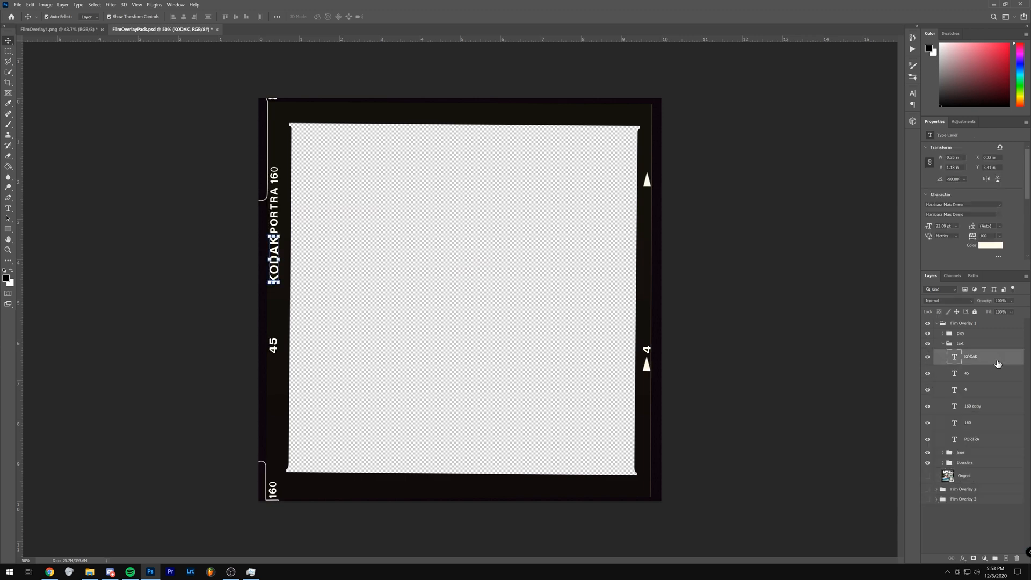
scroll(285, 263, up, 3)
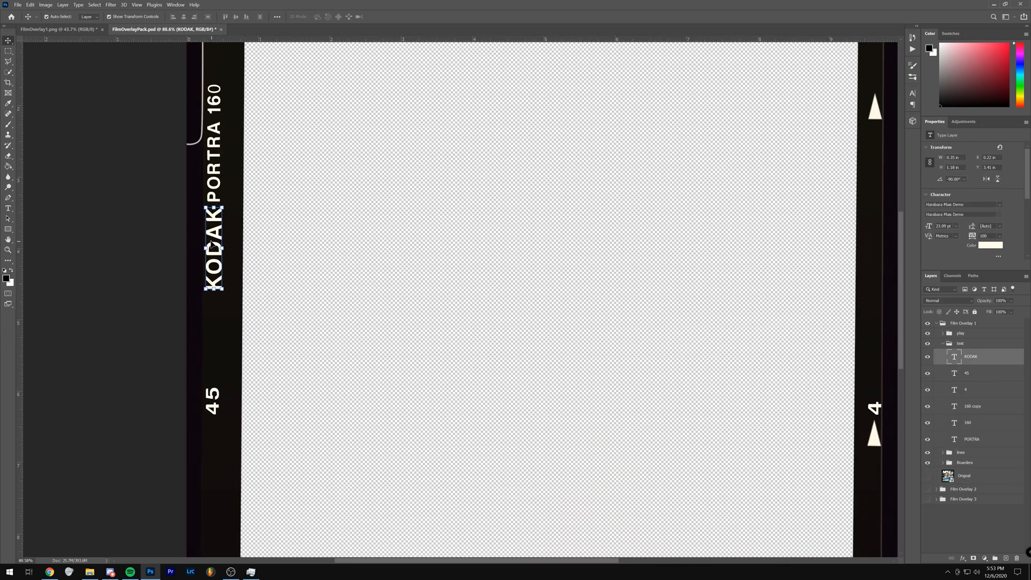
double_click(219, 235)
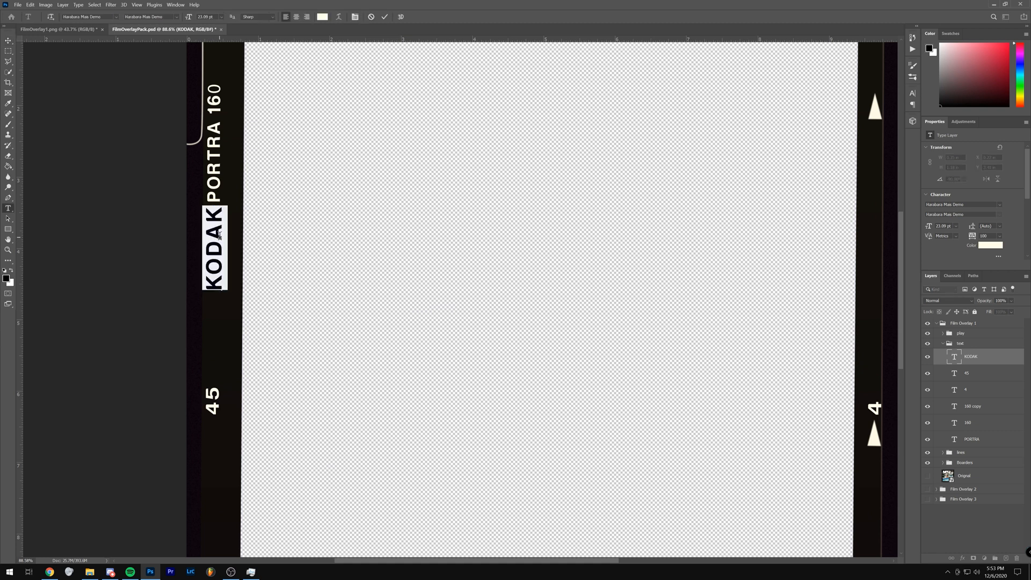
text(bryan)
key(BackSpace)
key(BackSpace)
key(BackSpace)
key(BackSpace)
key(BackSpace)
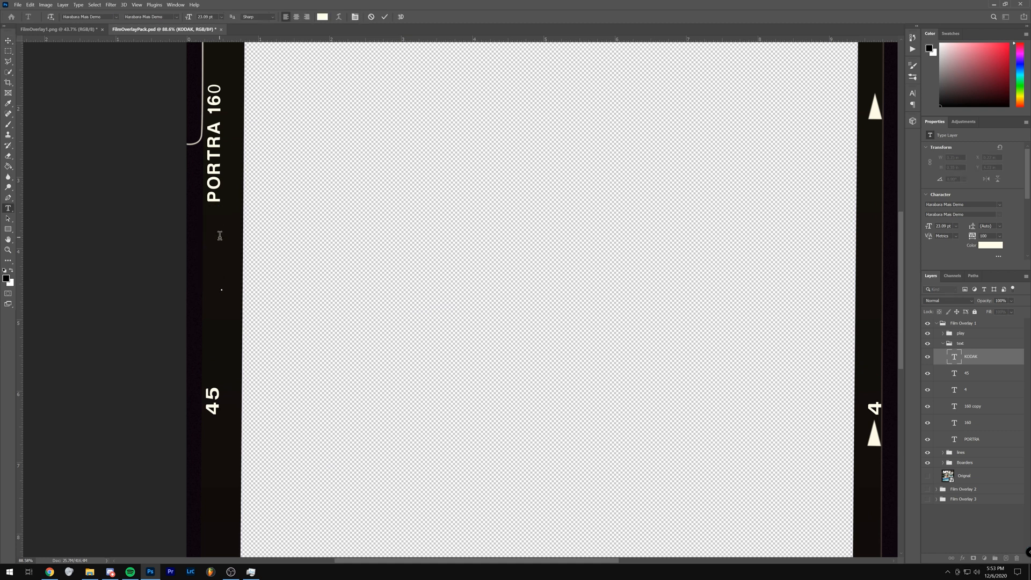
text(bryan)
key(ctrl+Return)
key(v)
key(ctrl+0)
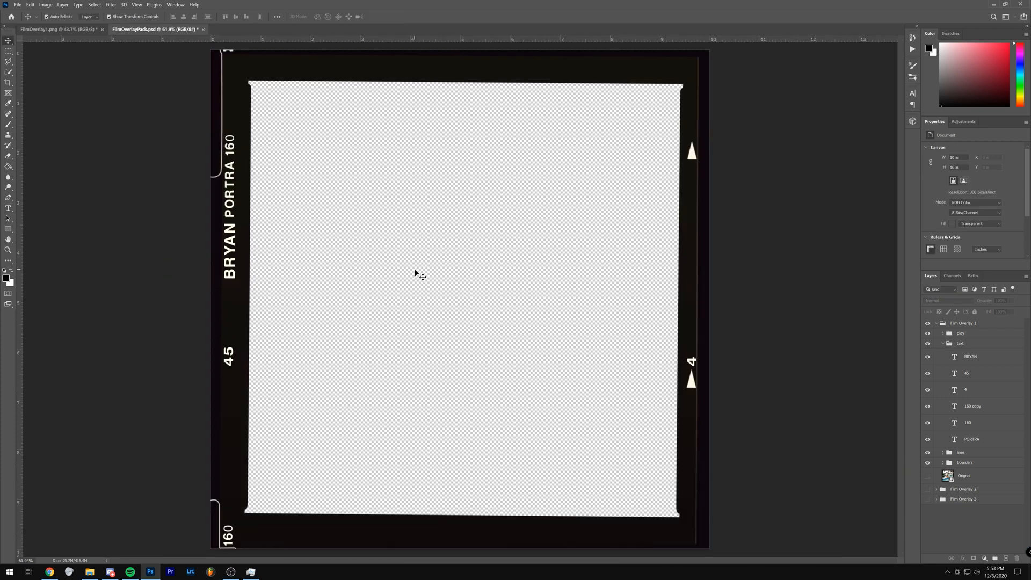
Move the lower triangle marker about 1.5 in down the frame's edge, away from the number 4.
click(275, 356)
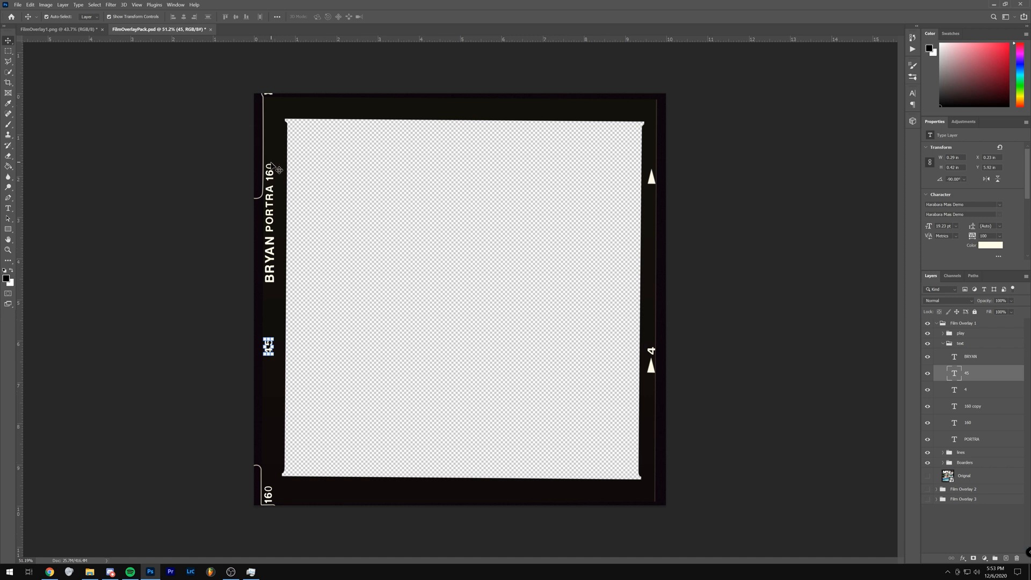
click(265, 161)
drag(650, 377, 651, 438)
click(727, 448)
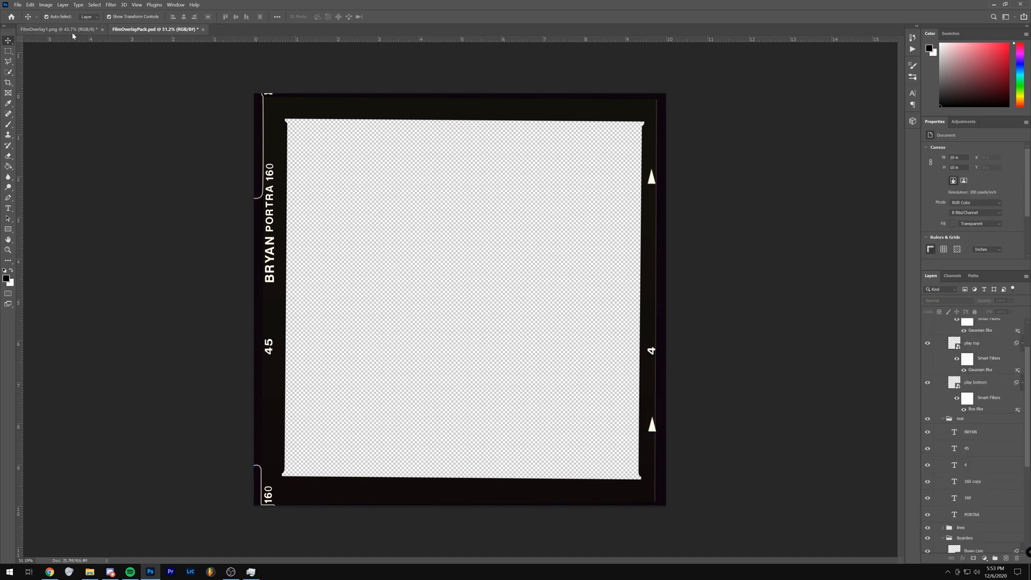
Collapse and hide the Film Overlay 1 group, and preview the Film Overlay 2 and Film Overlay 3 designs.
scroll(954, 341, up, 2)
click(937, 320)
click(927, 323)
click(928, 333)
click(927, 333)
click(928, 344)
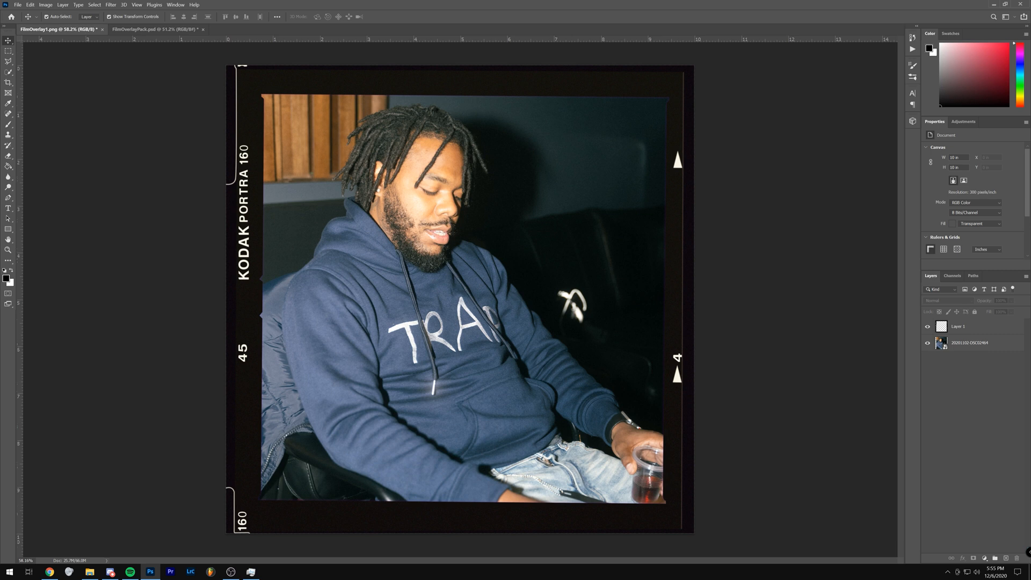
Select the film frame overlay layer above the hoodie portrait in the FilmOverlay1 document.
click(945, 326)
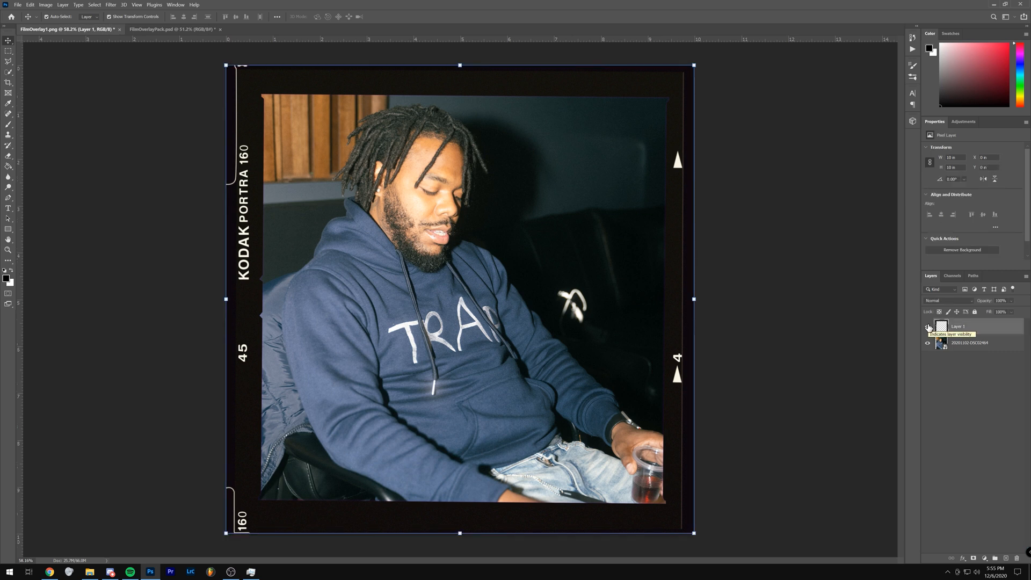